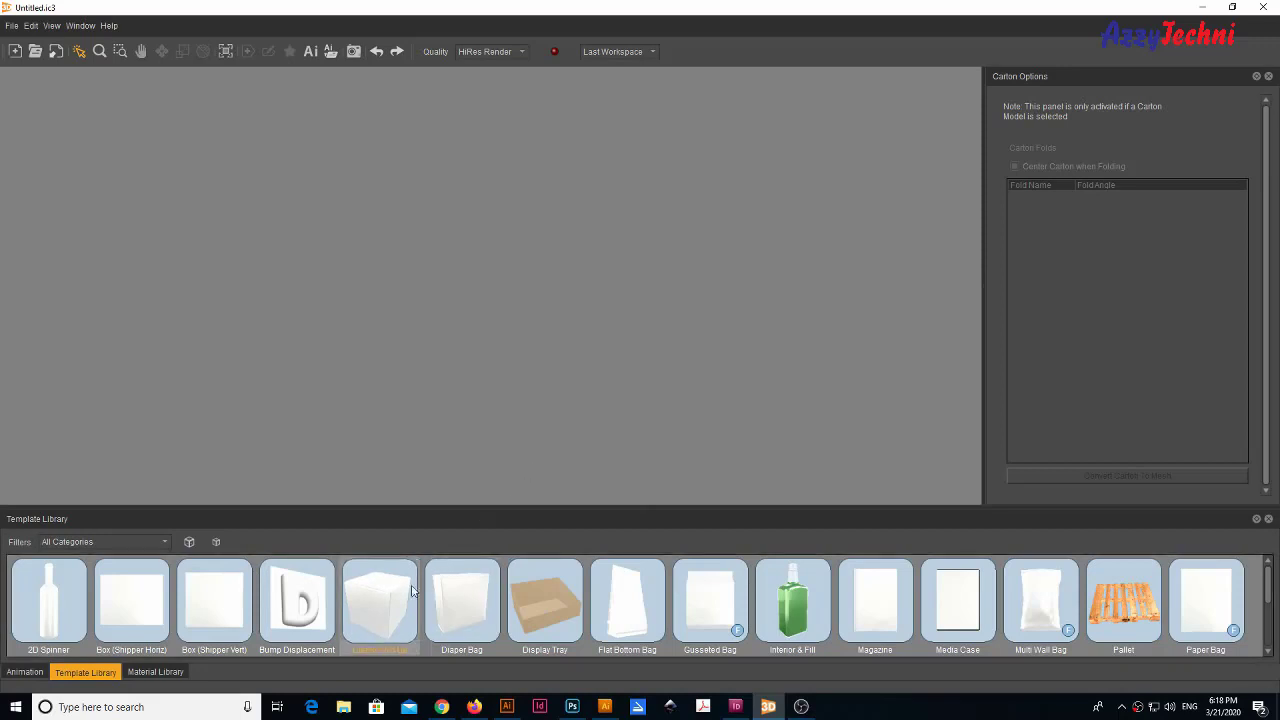
Step: Open the Carton Fold Up template and import the Untitled-32 dieline file from the Desktop
left_click(398, 601)
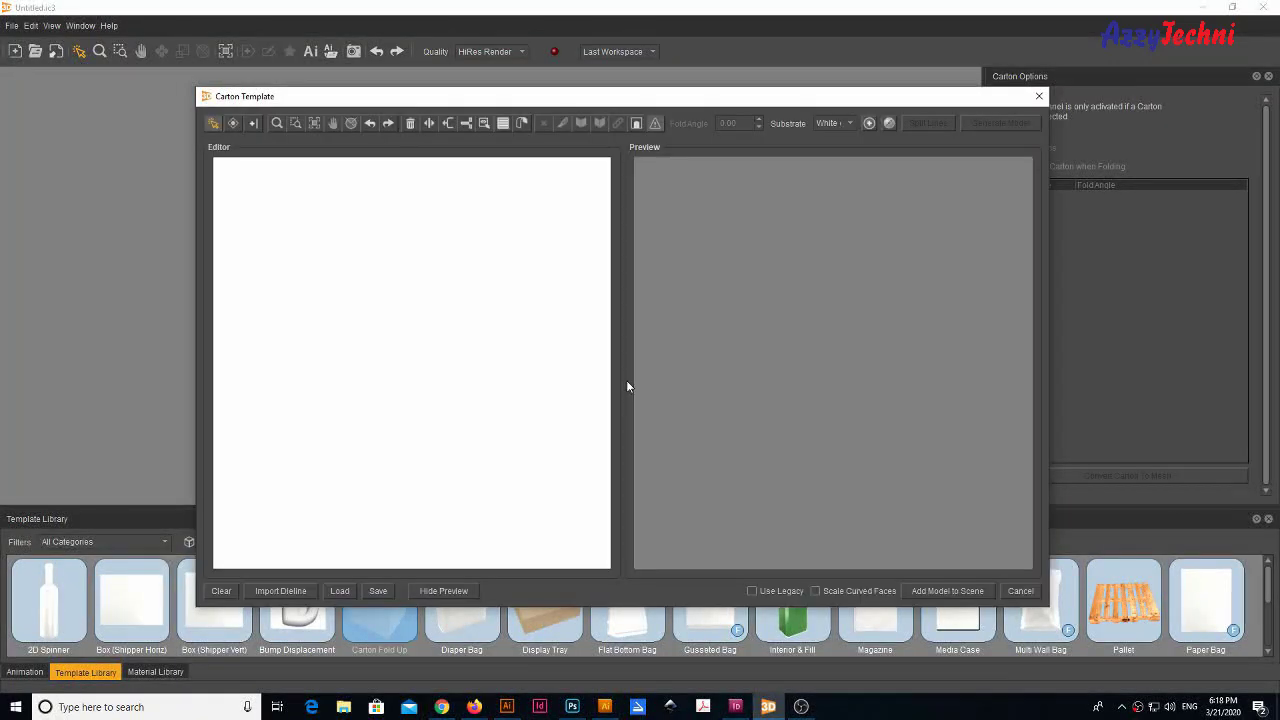
left_click(277, 591)
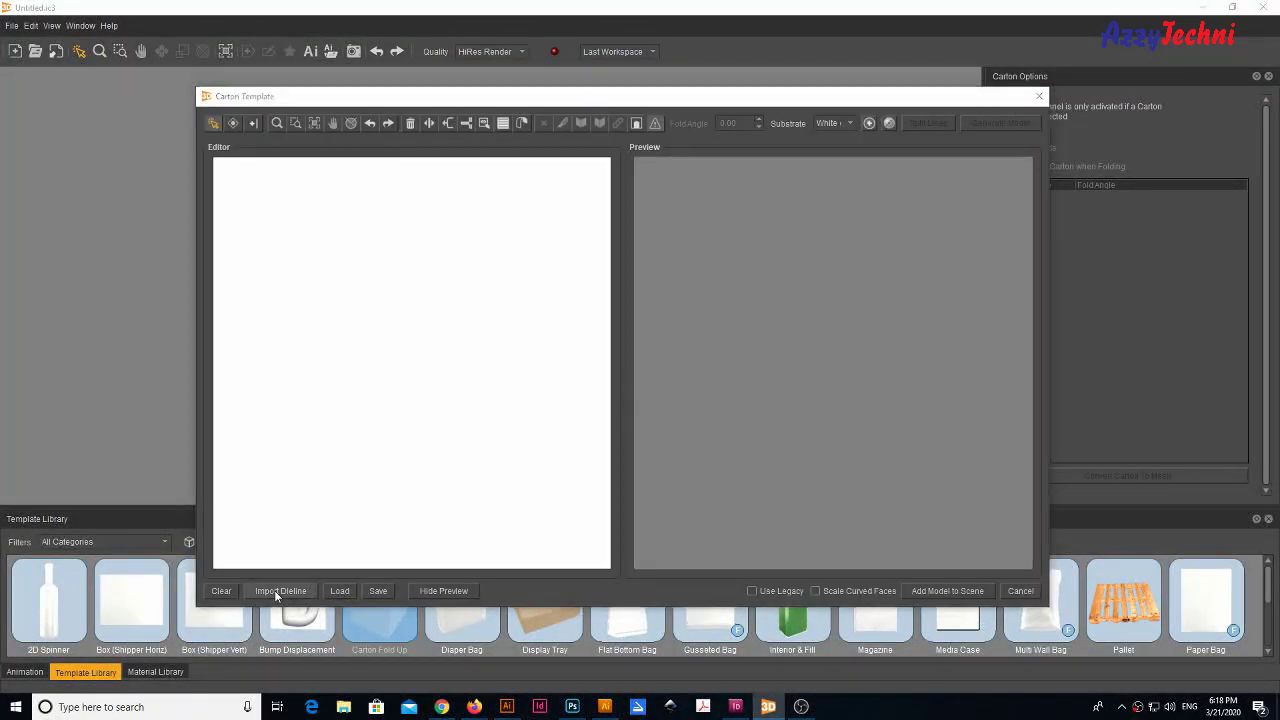
left_click(827, 322)
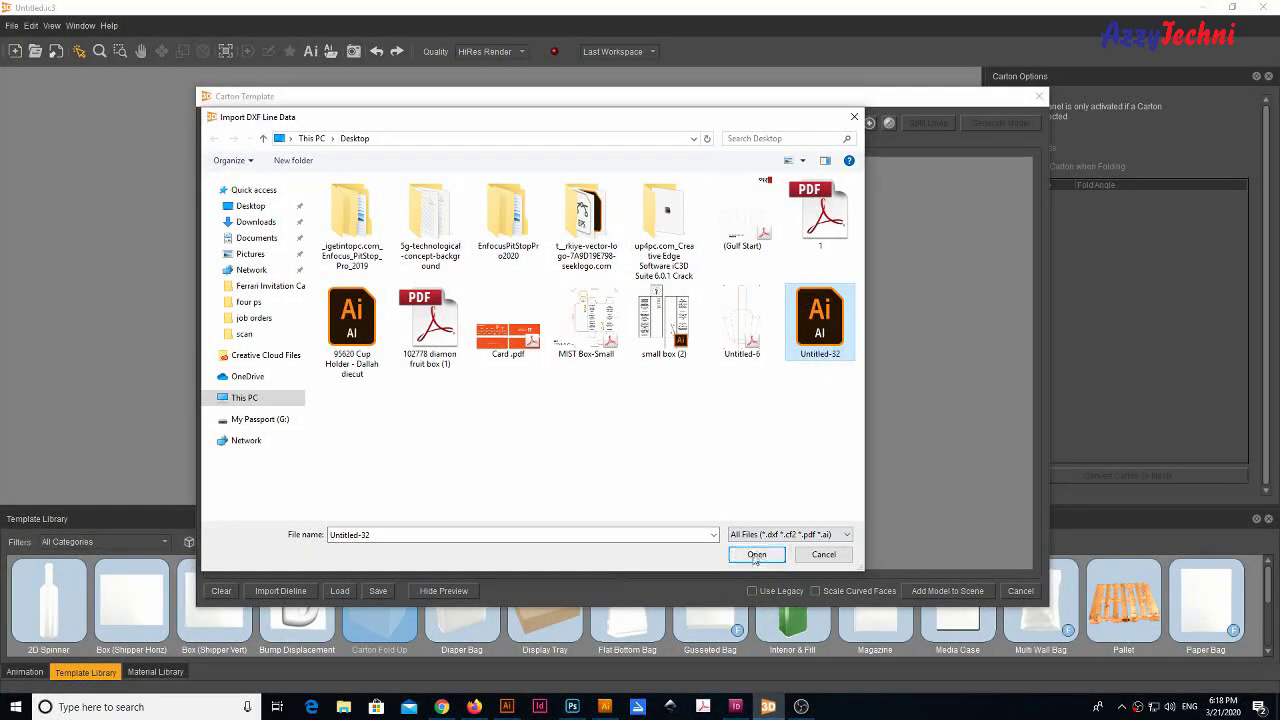
left_click(756, 555)
left_click(788, 372)
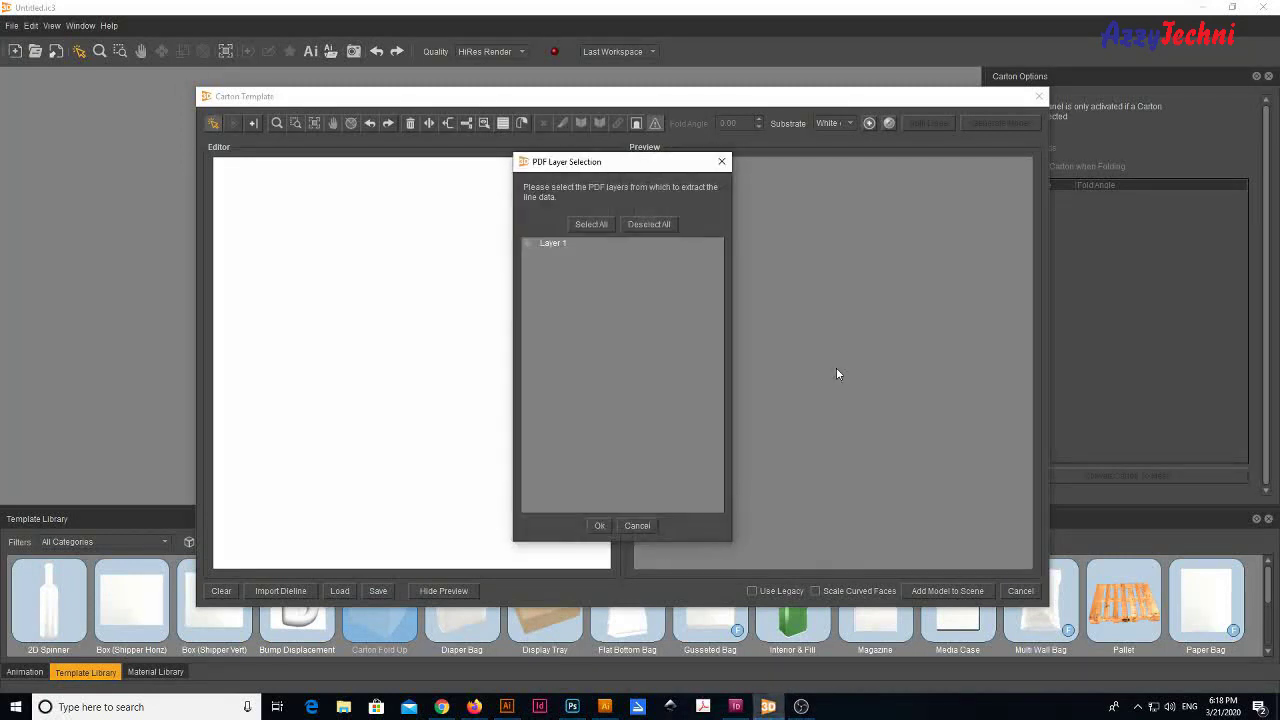
Step: Extract the dieline's line data from Layer 1, assigning Color 1 to the cut lines and Color 2 to the fold lines
left_click(542, 242)
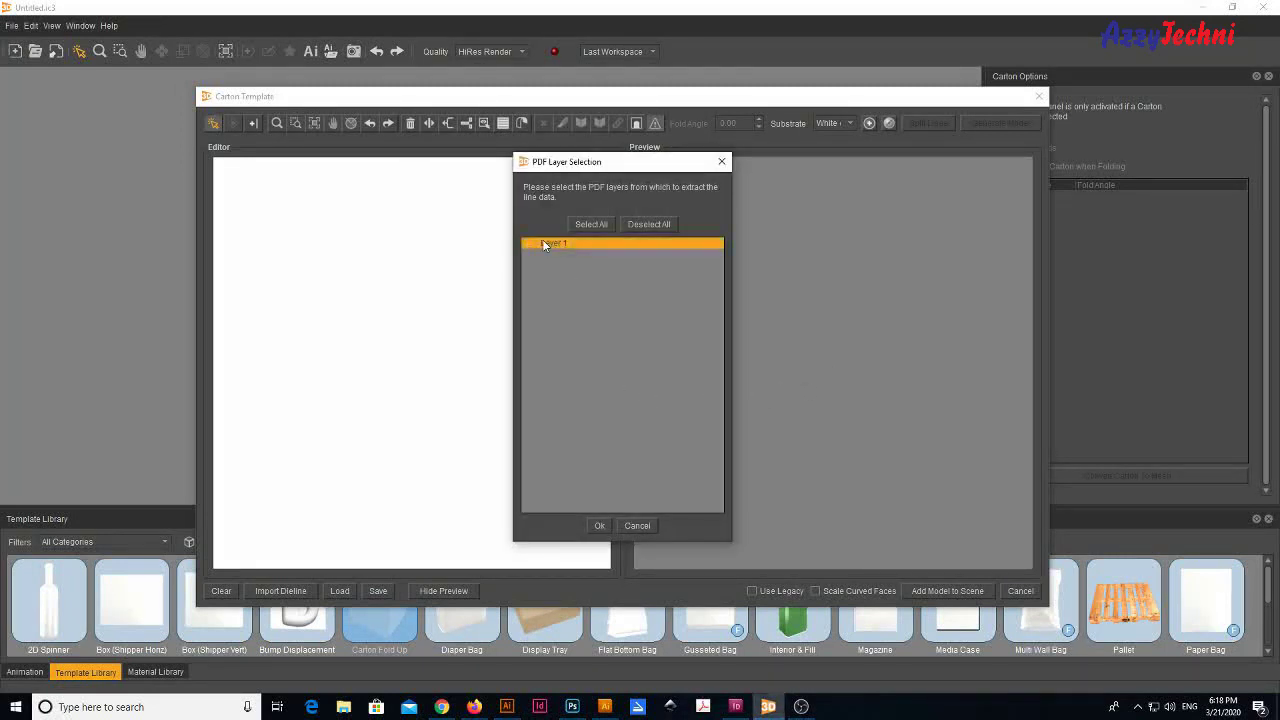
left_click(599, 526)
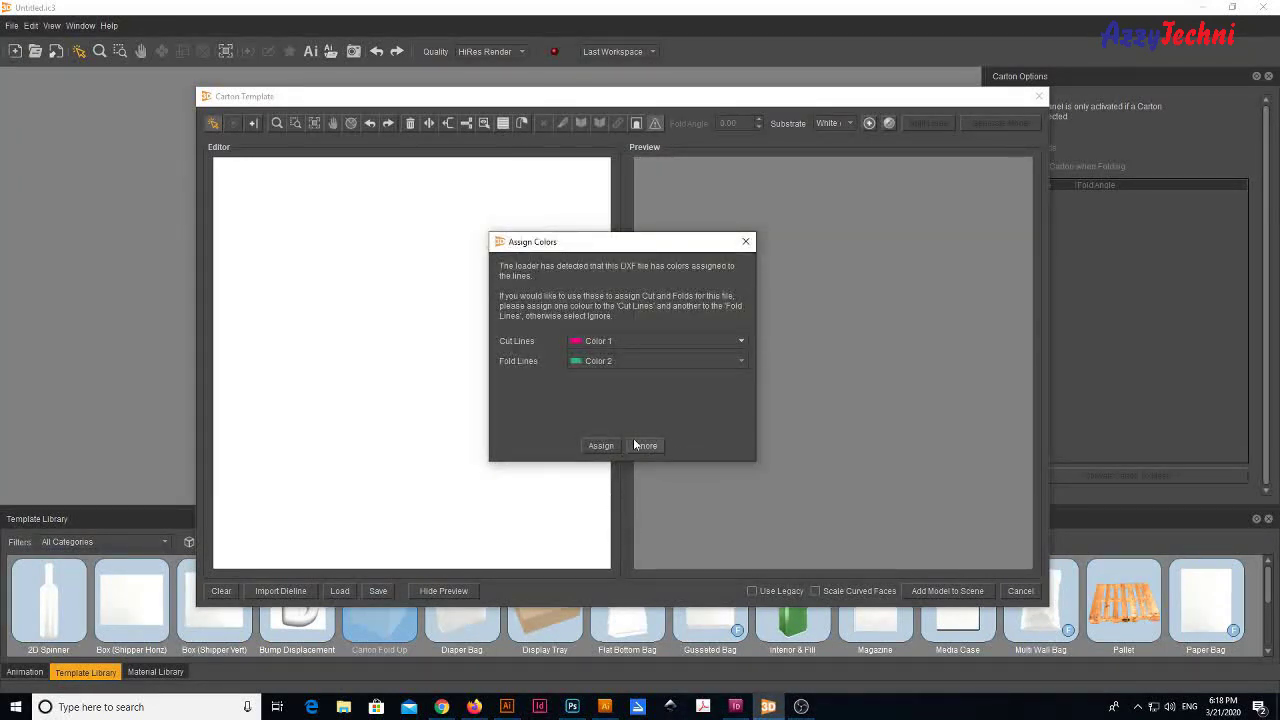
left_click(600, 446)
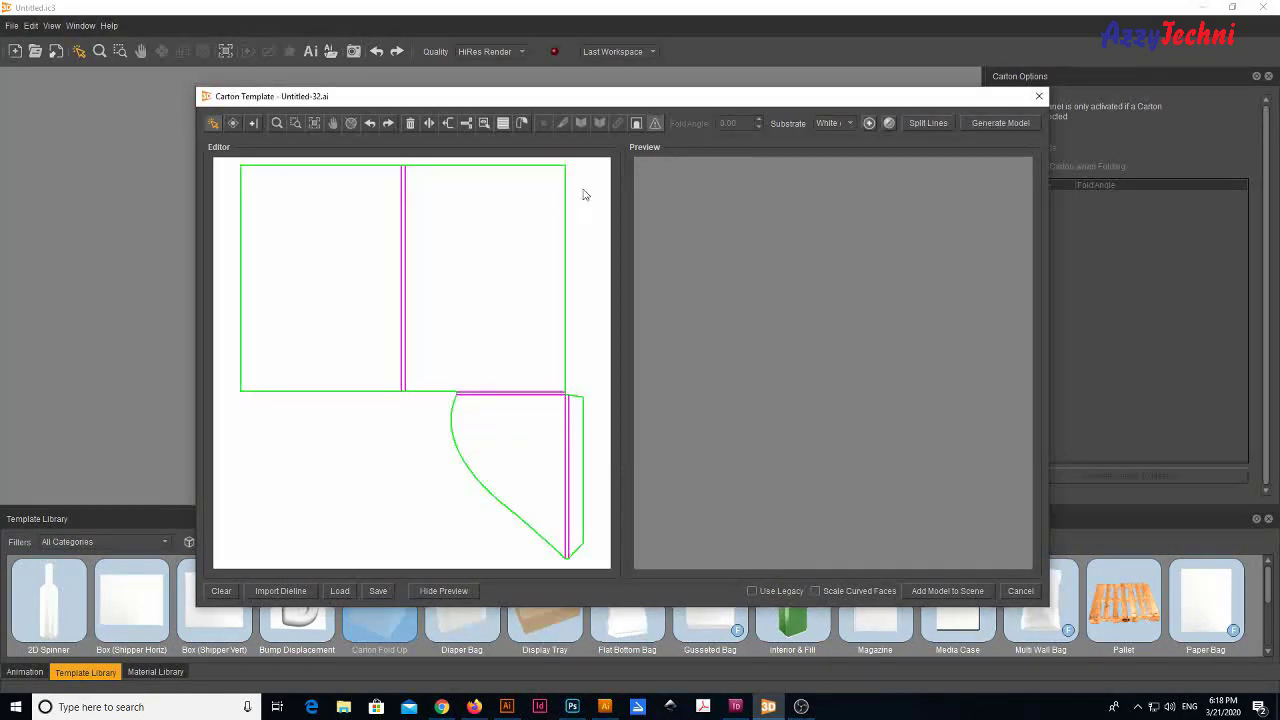
Step: Select the whole imported dieline and split its lines
left_click_drag(591, 189, 212, 572)
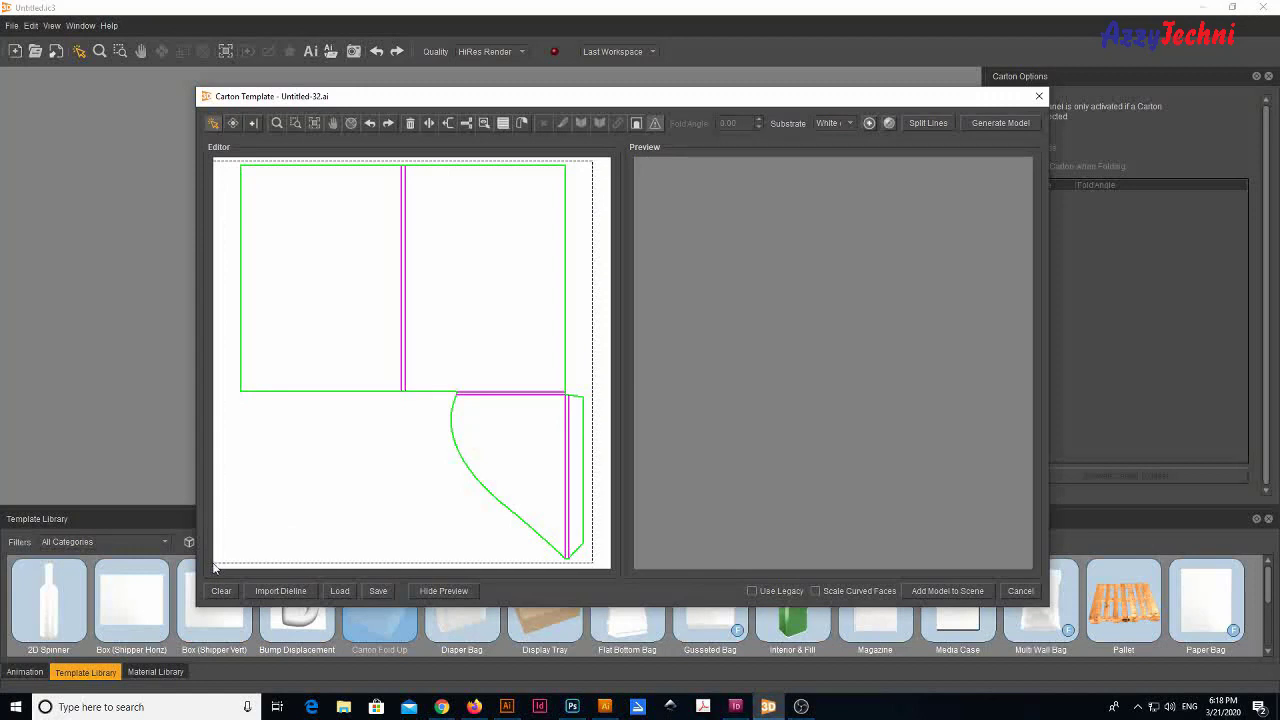
left_click(935, 124)
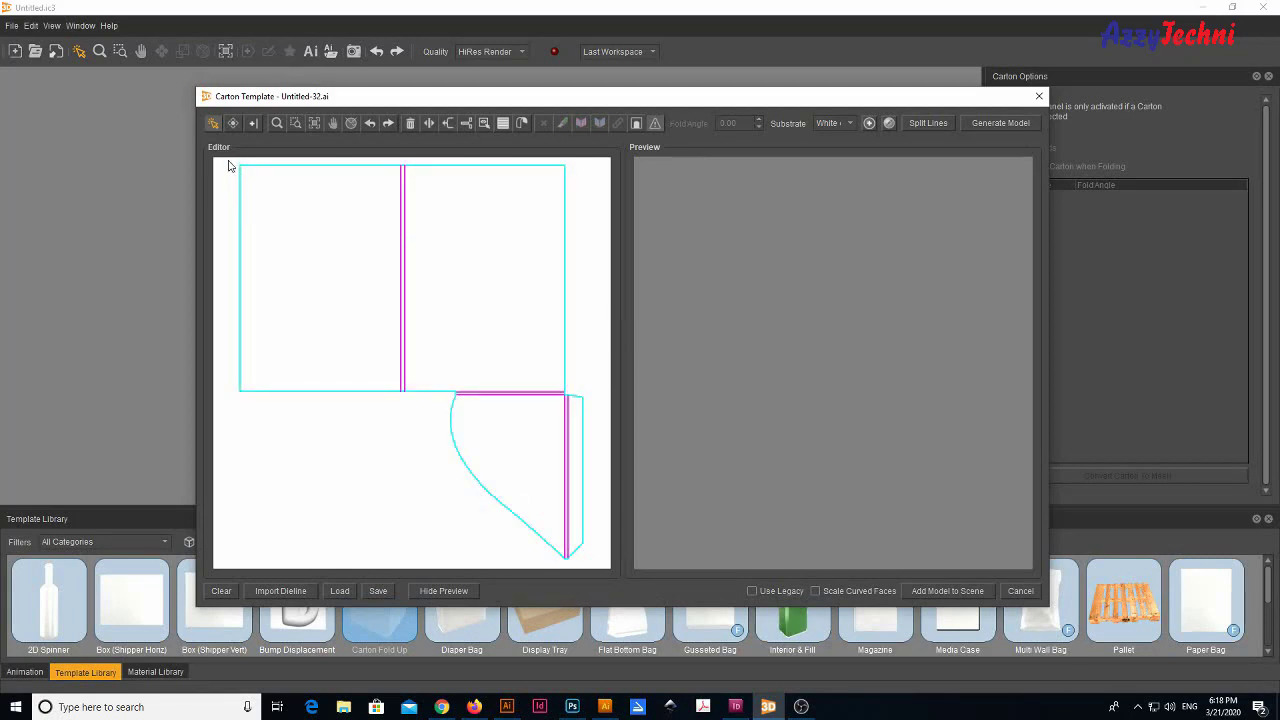
Step: Generate the carton model from all of the dieline's lines and add it to the scene
left_click_drag(228, 166, 612, 567)
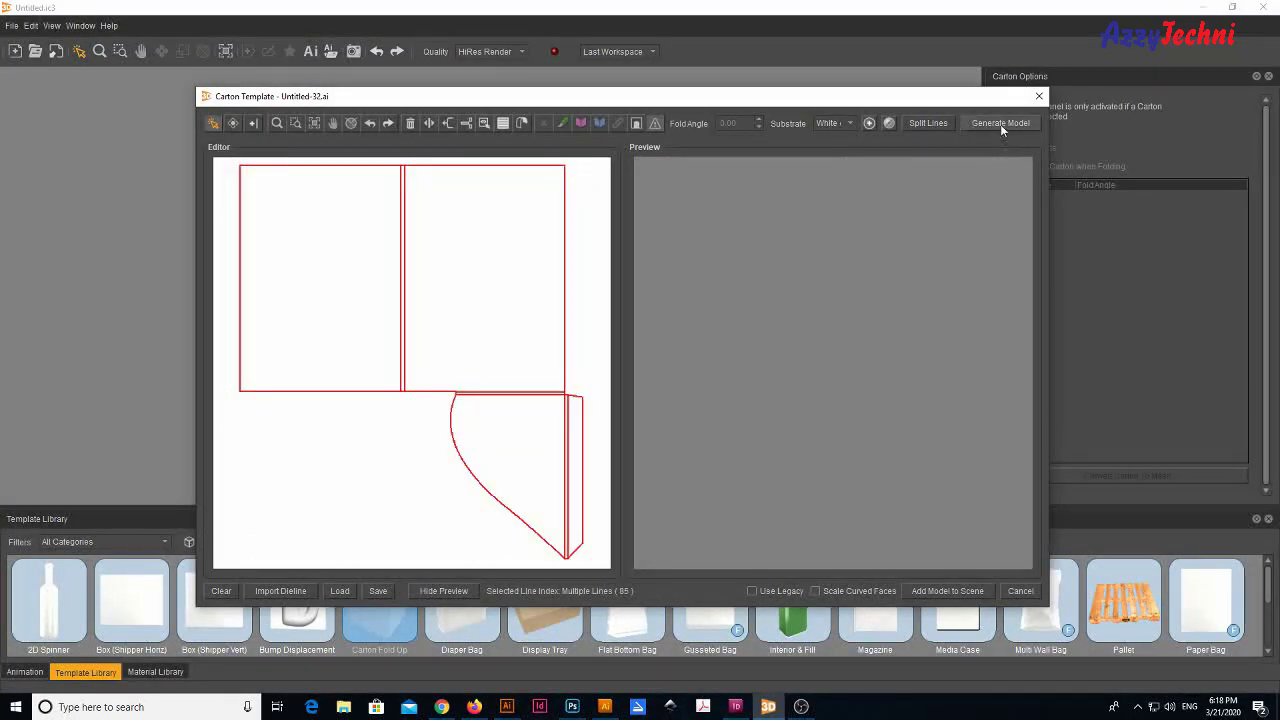
left_click(1001, 124)
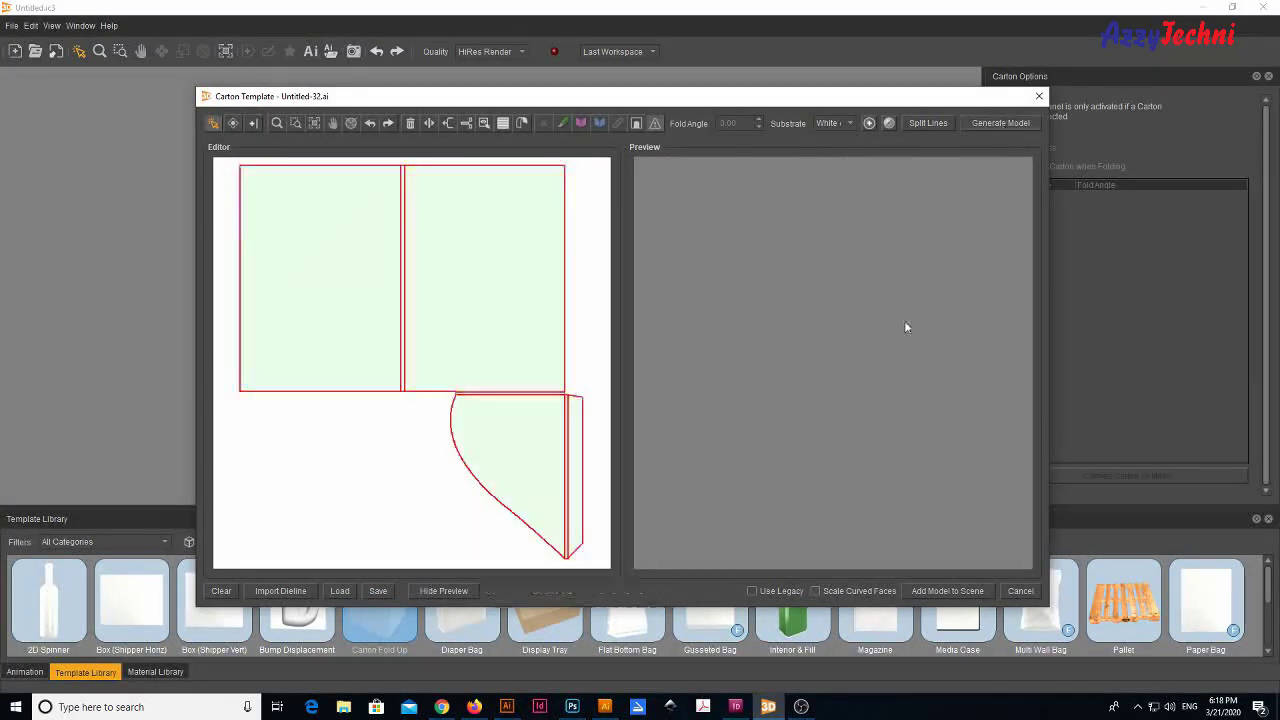
left_click(933, 600)
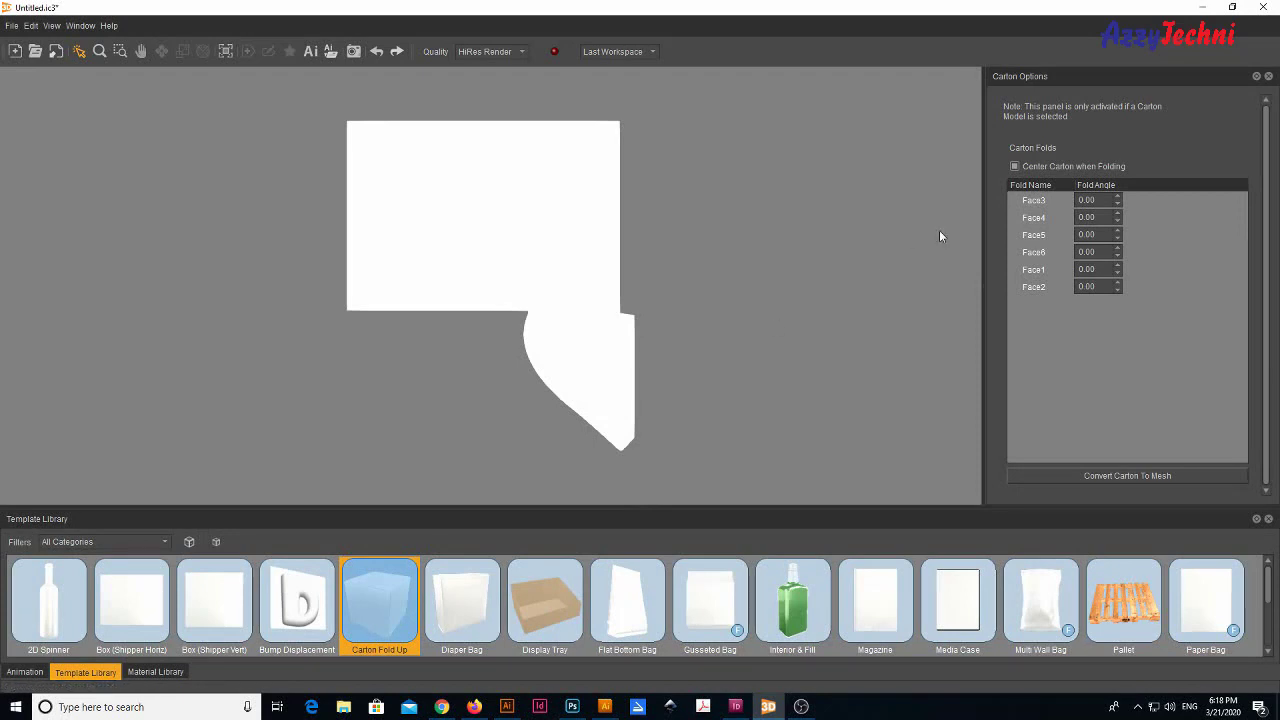
Step: Set the fold angles of Face3 and Face6 to 90
left_click(1100, 200)
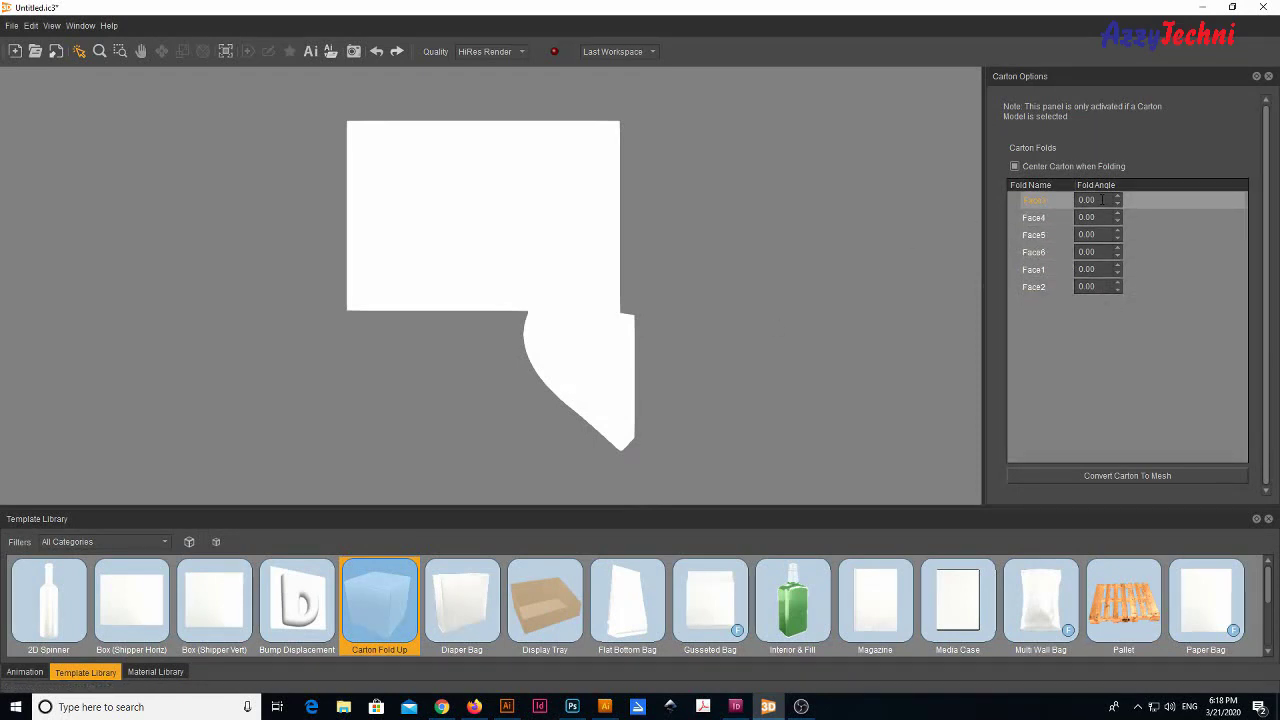
type("90")
key("Return")
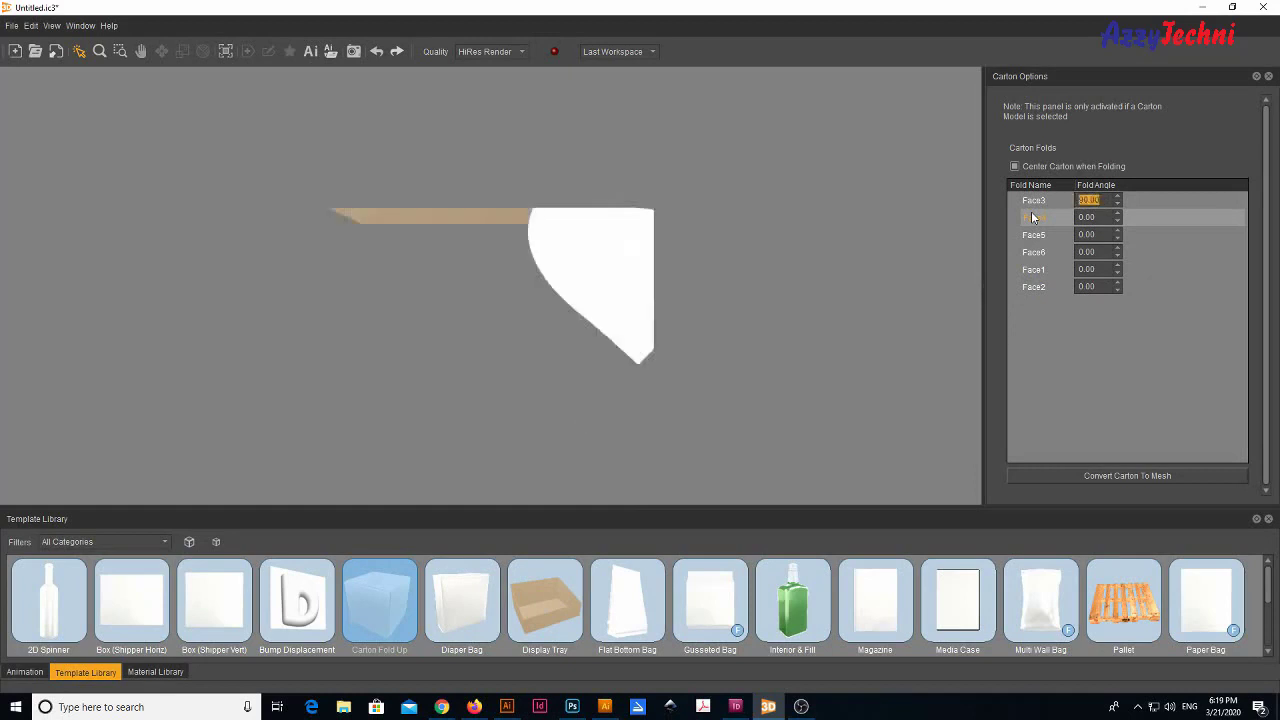
left_click_drag(569, 229, 540, 206)
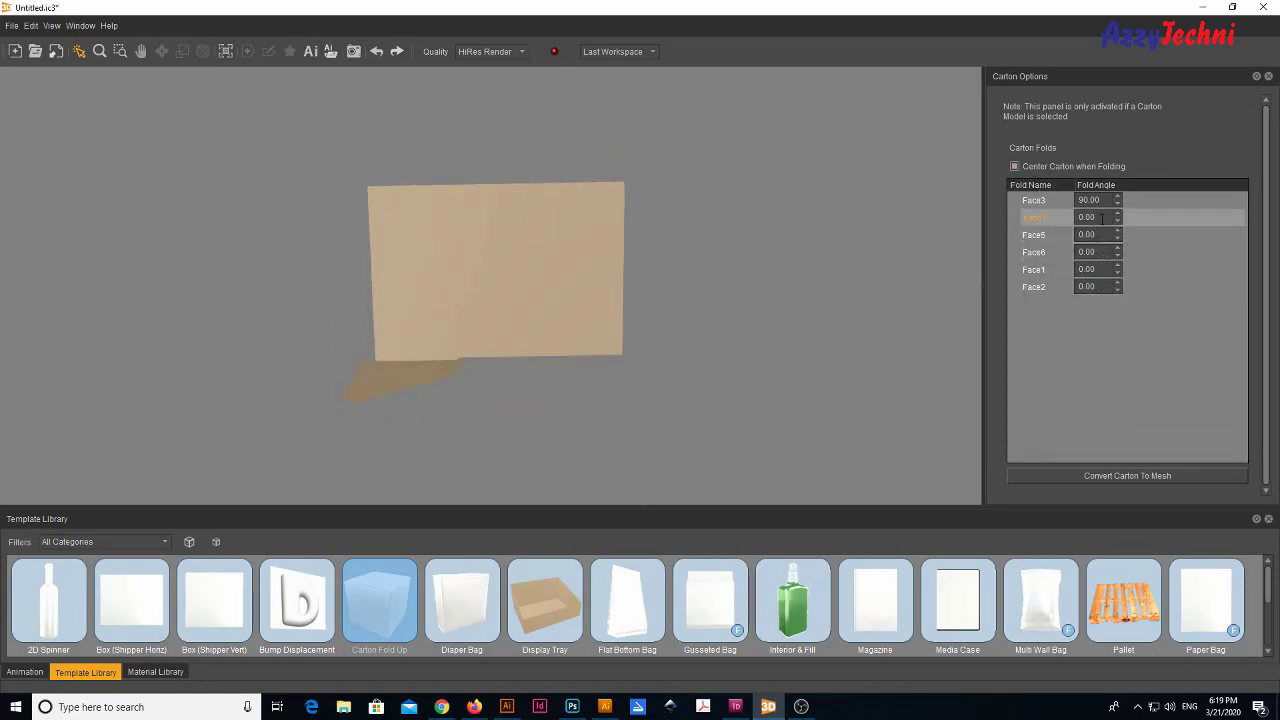
left_click(1090, 252)
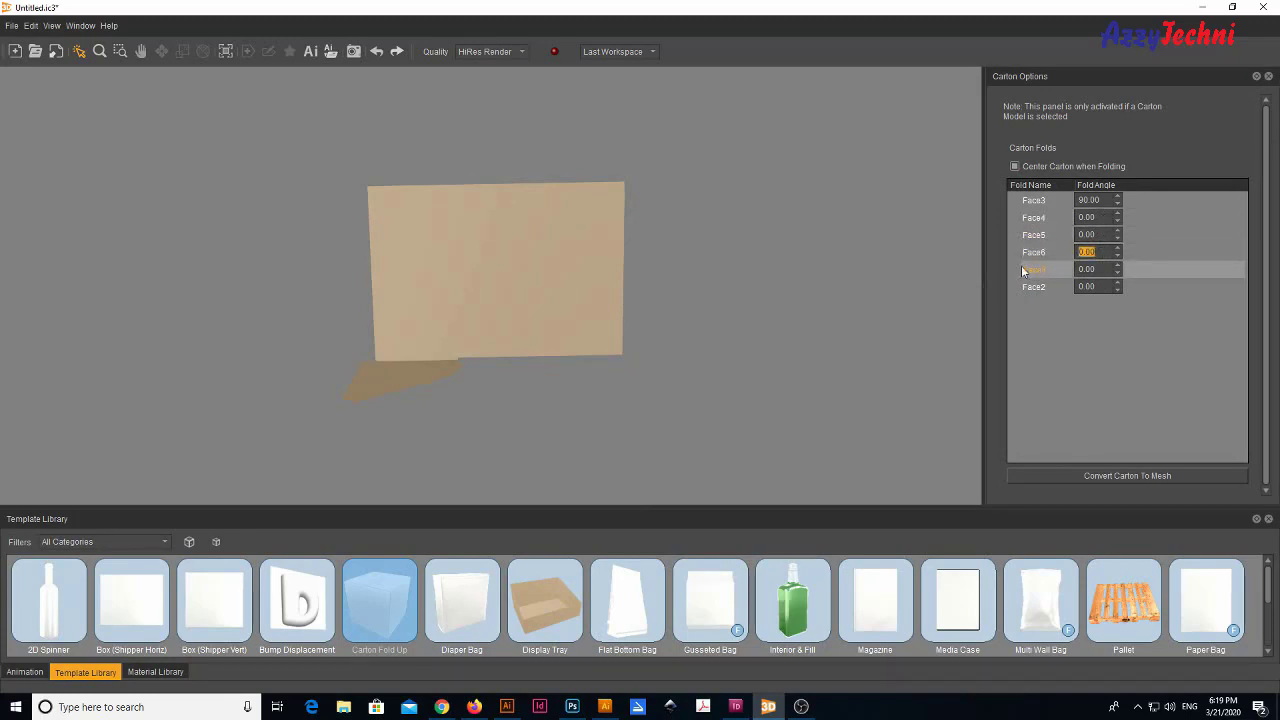
type("90")
key("Return")
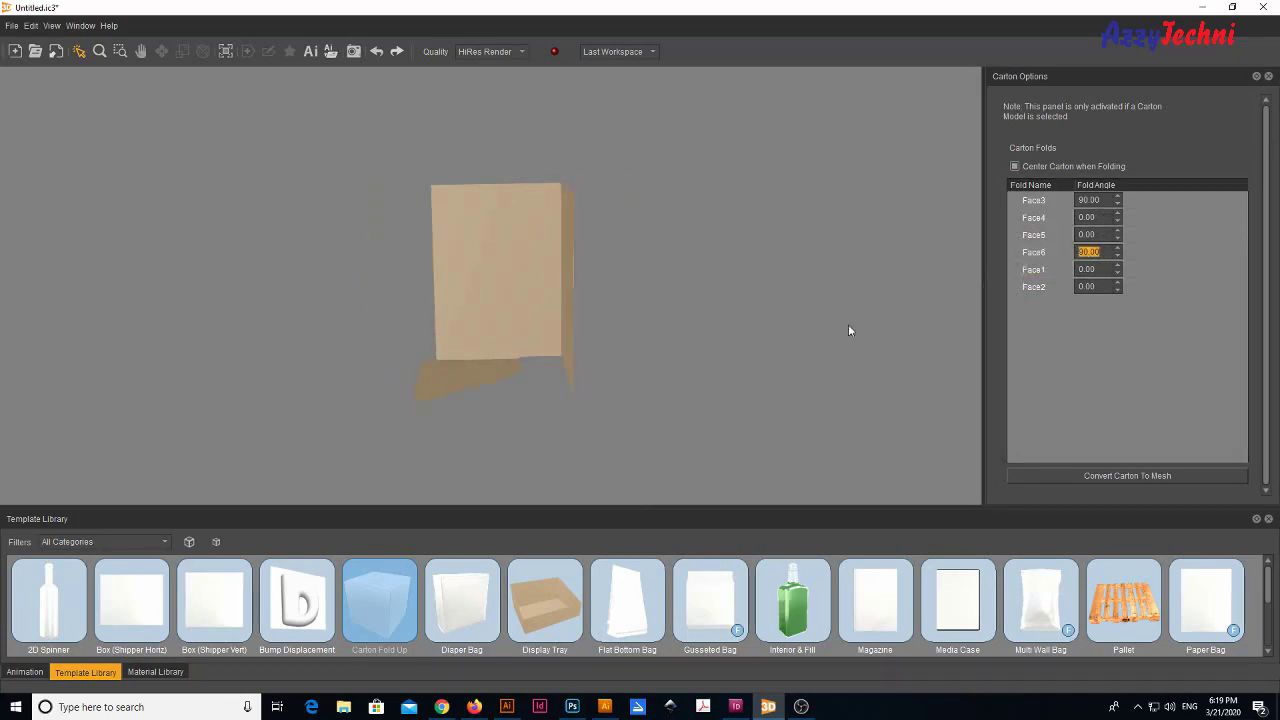
Step: Select the carton model and set the fold angles of Face1 and its child Face2 to 90
mouse_move(537, 317)
left_mouse_down()
mouse_move(551, 314)
mouse_move(531, 304)
mouse_move(537, 320)
left_mouse_up()
left_click(536, 321)
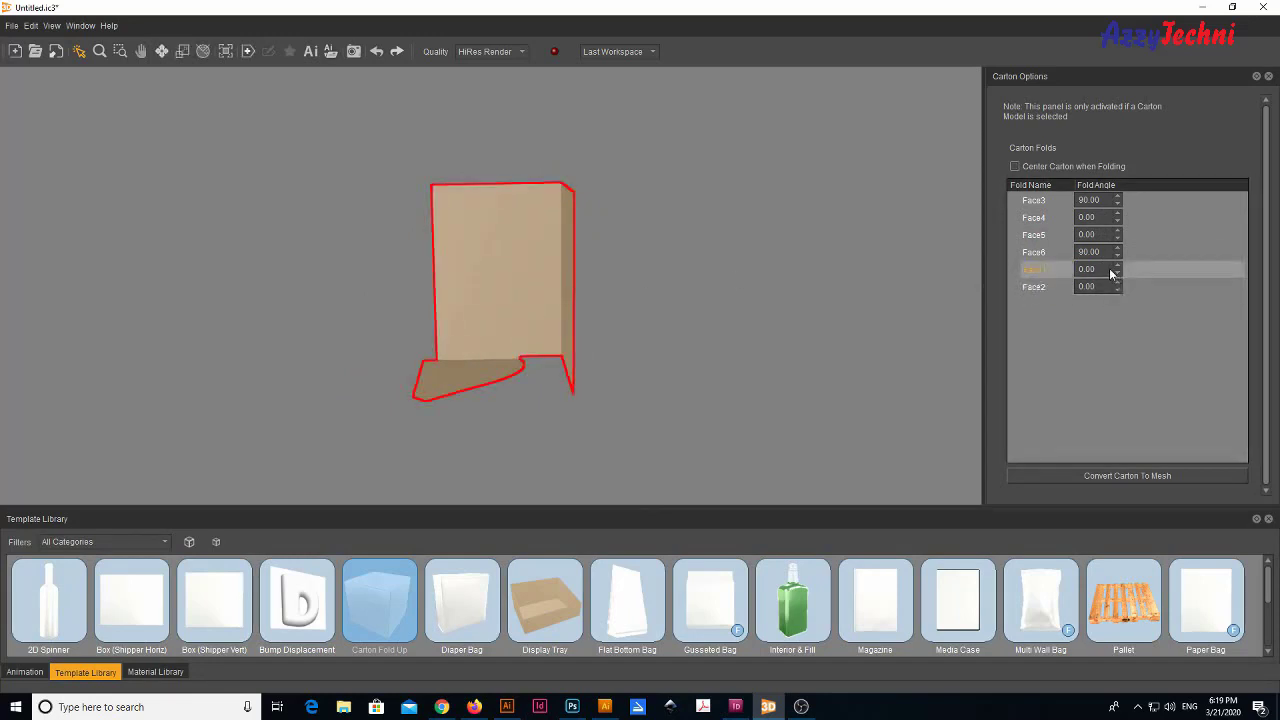
left_click(1090, 269)
type("90")
key("Return")
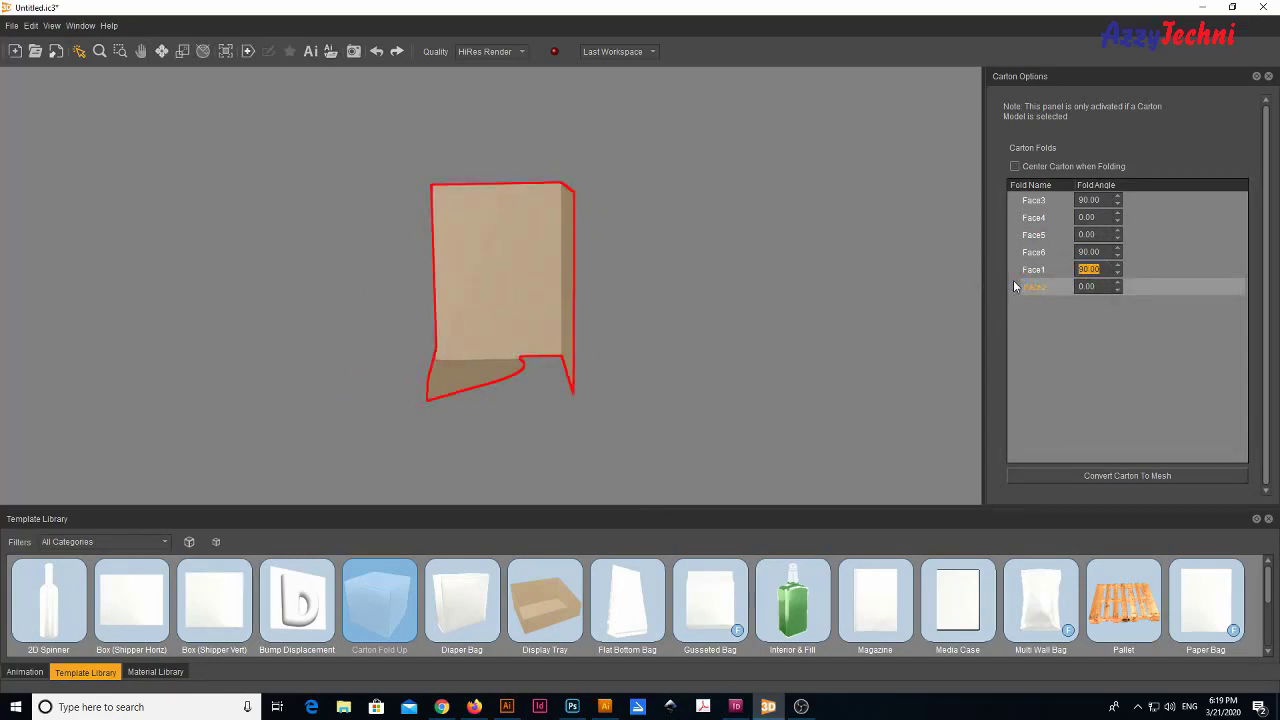
left_click(1030, 287)
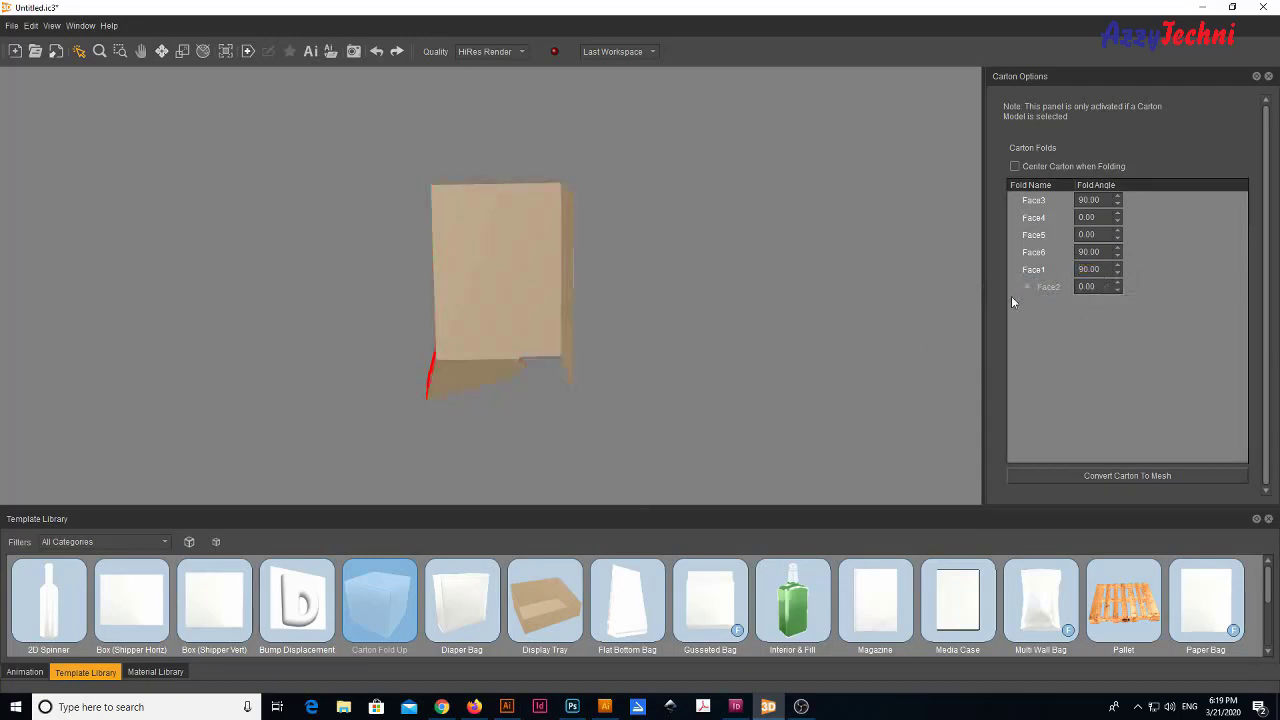
left_click(1100, 234)
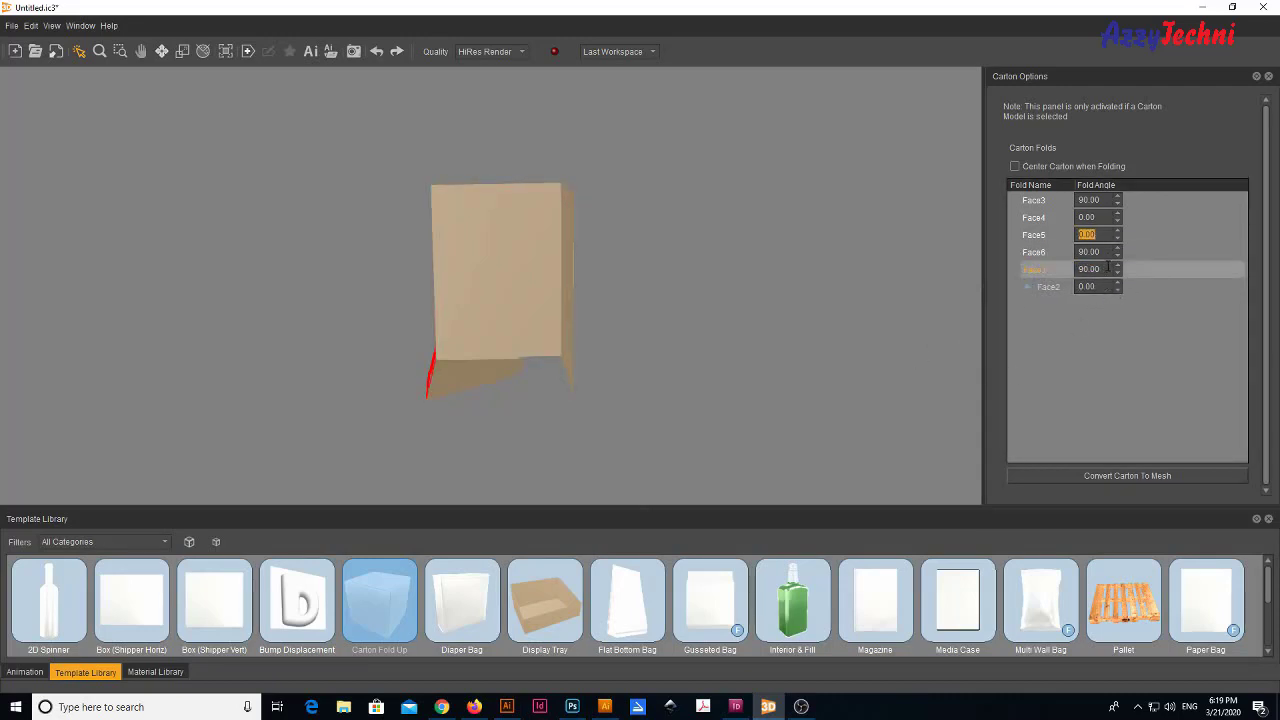
left_click(1022, 294)
type("90")
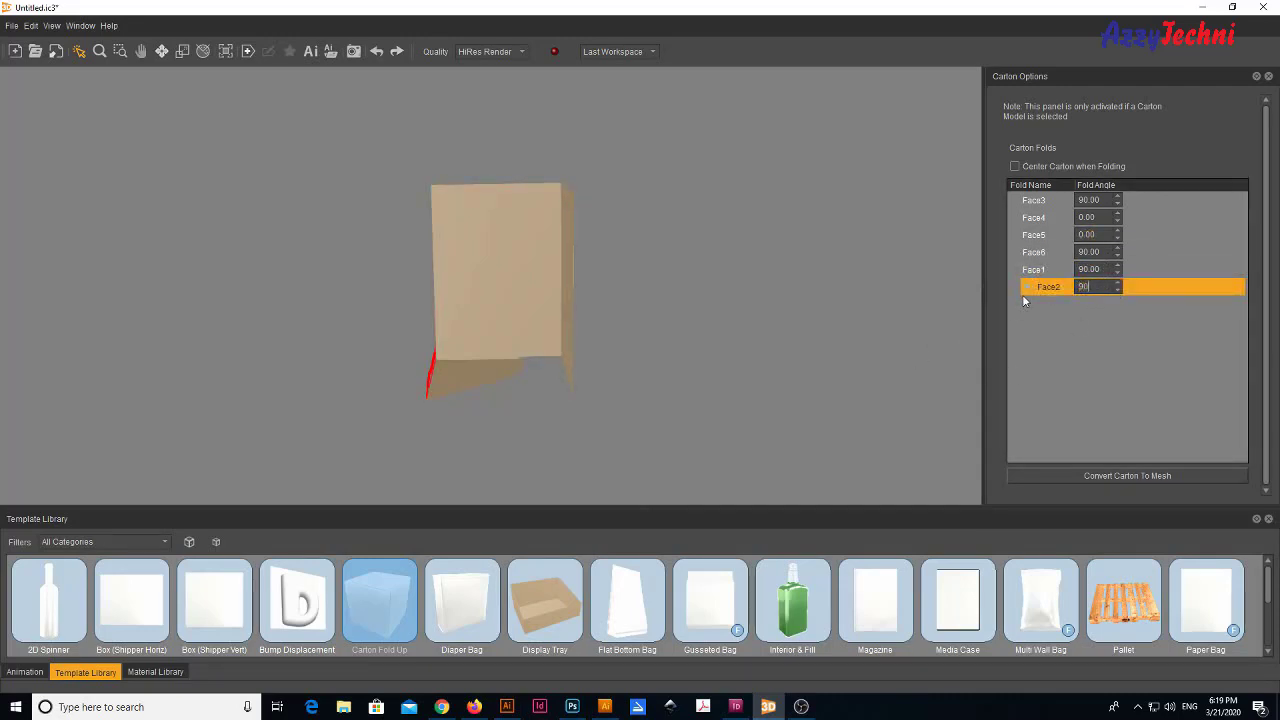
key("Return")
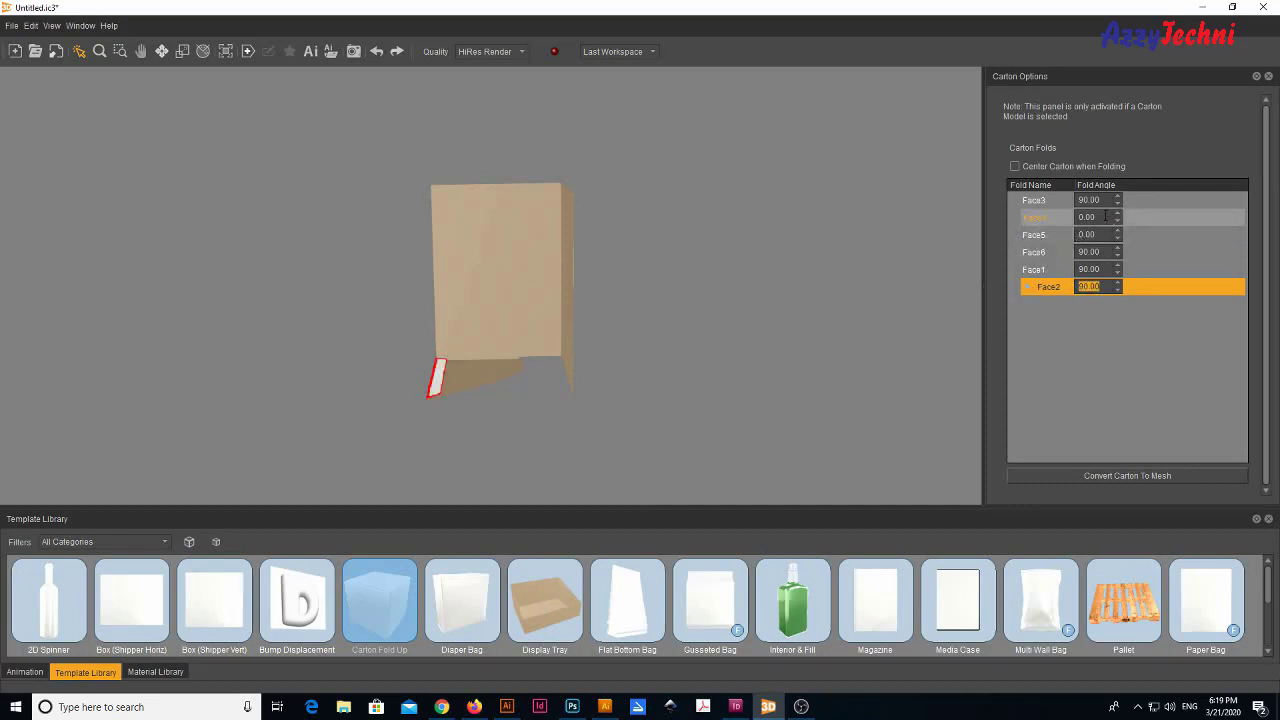
Step: Set the fold angle of Face4 to 90
left_click(1088, 217)
type("90")
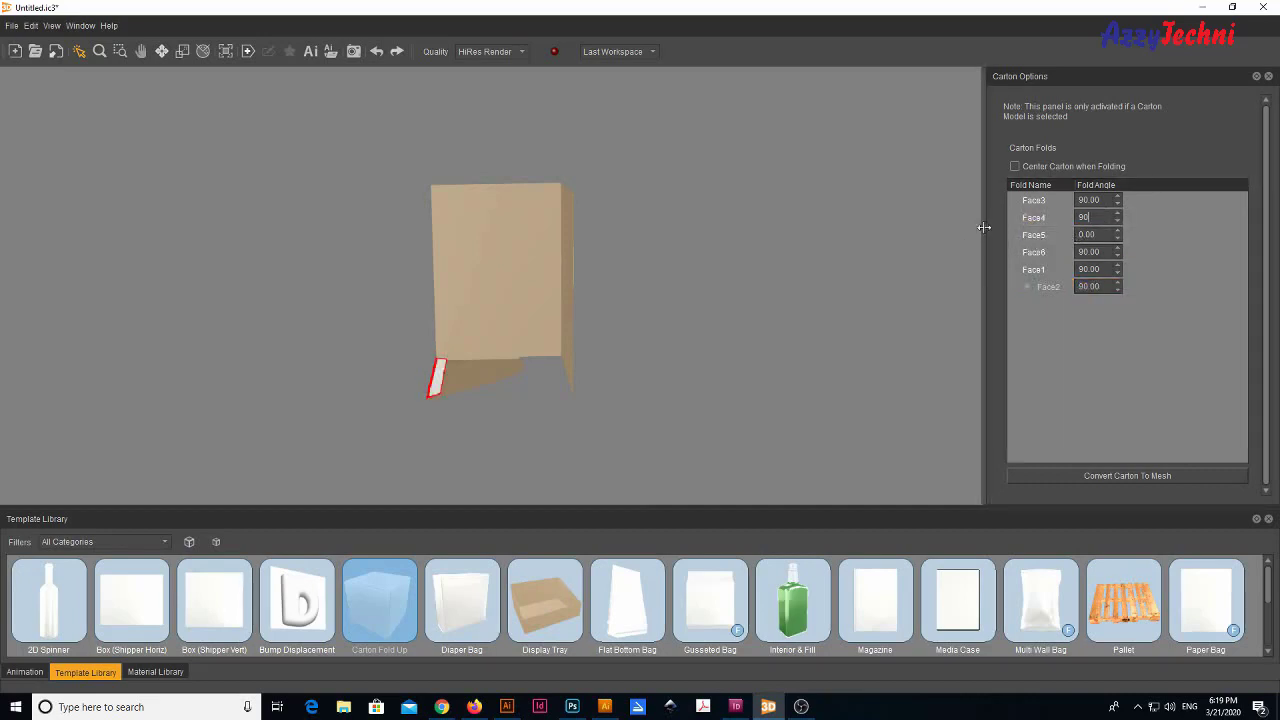
key("Return")
Step: Swing the folder's cover through its fold using the Face5 angle and leave that angle at 9
middle_click_drag(576, 410, 791, 378)
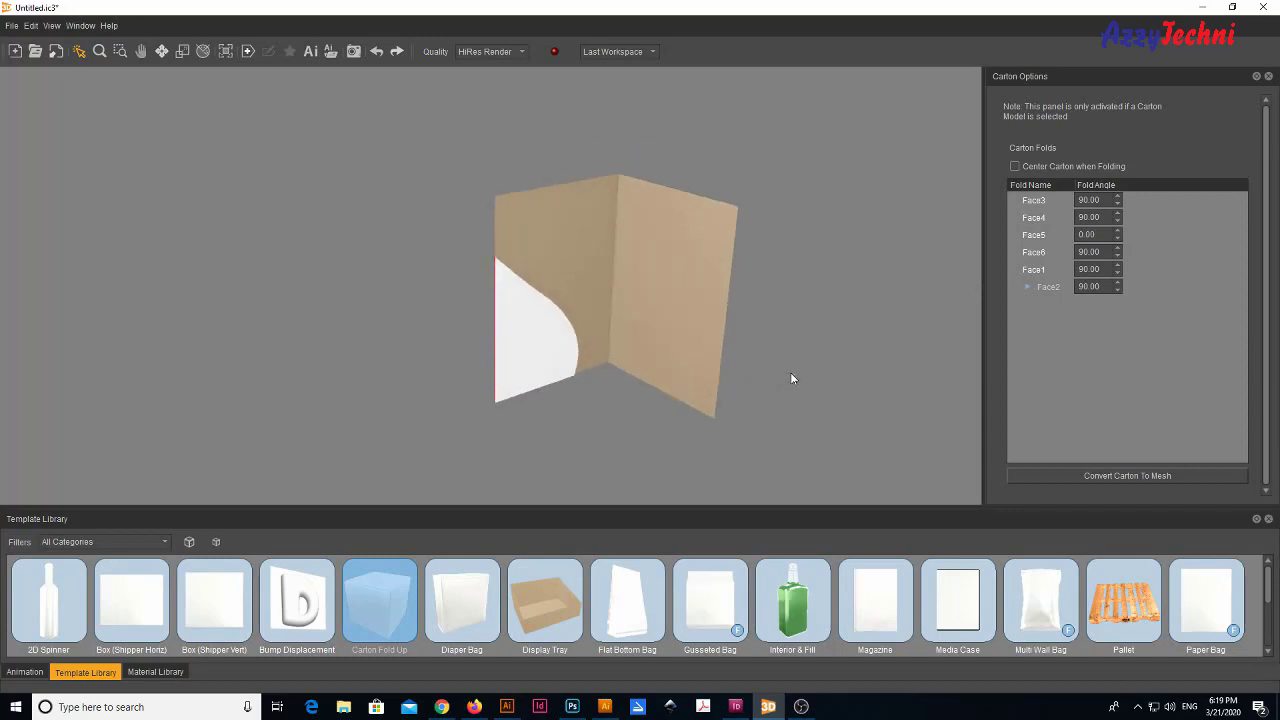
middle_click_drag(693, 379, 692, 343)
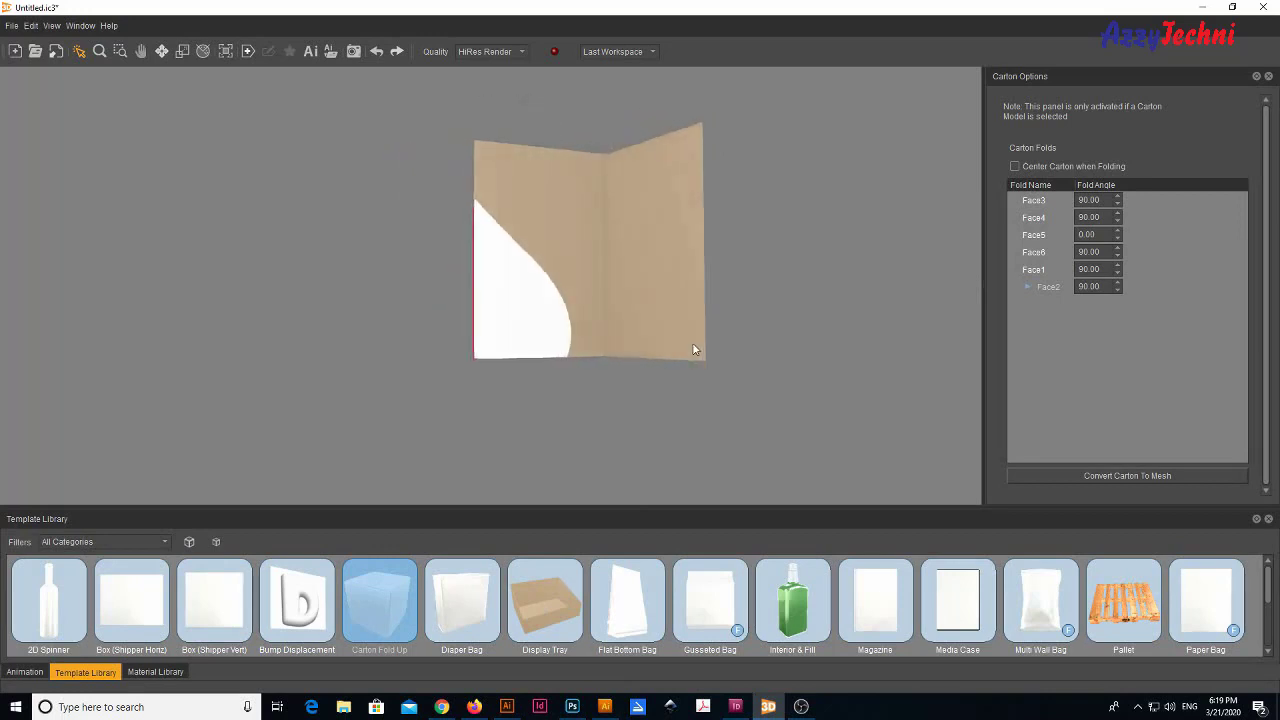
scroll(642, 258, "up", 2)
scroll(643, 263, "up", 2)
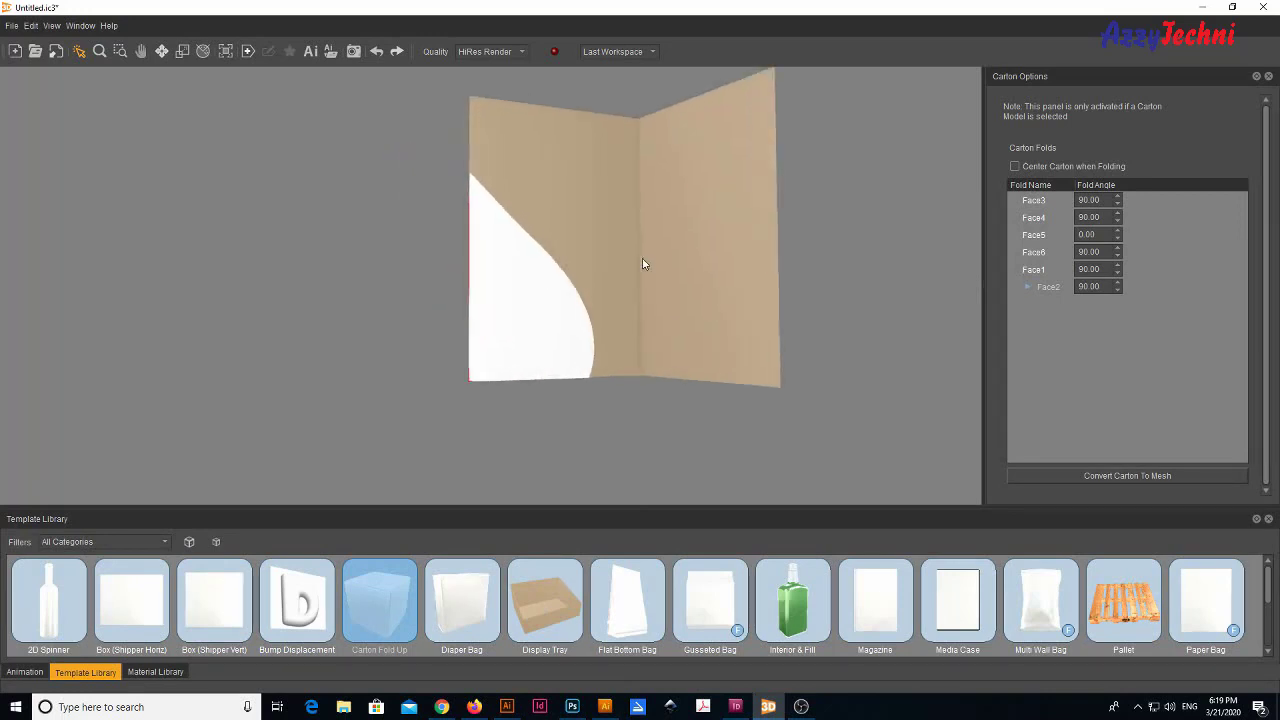
middle_click_drag(746, 326, 751, 327)
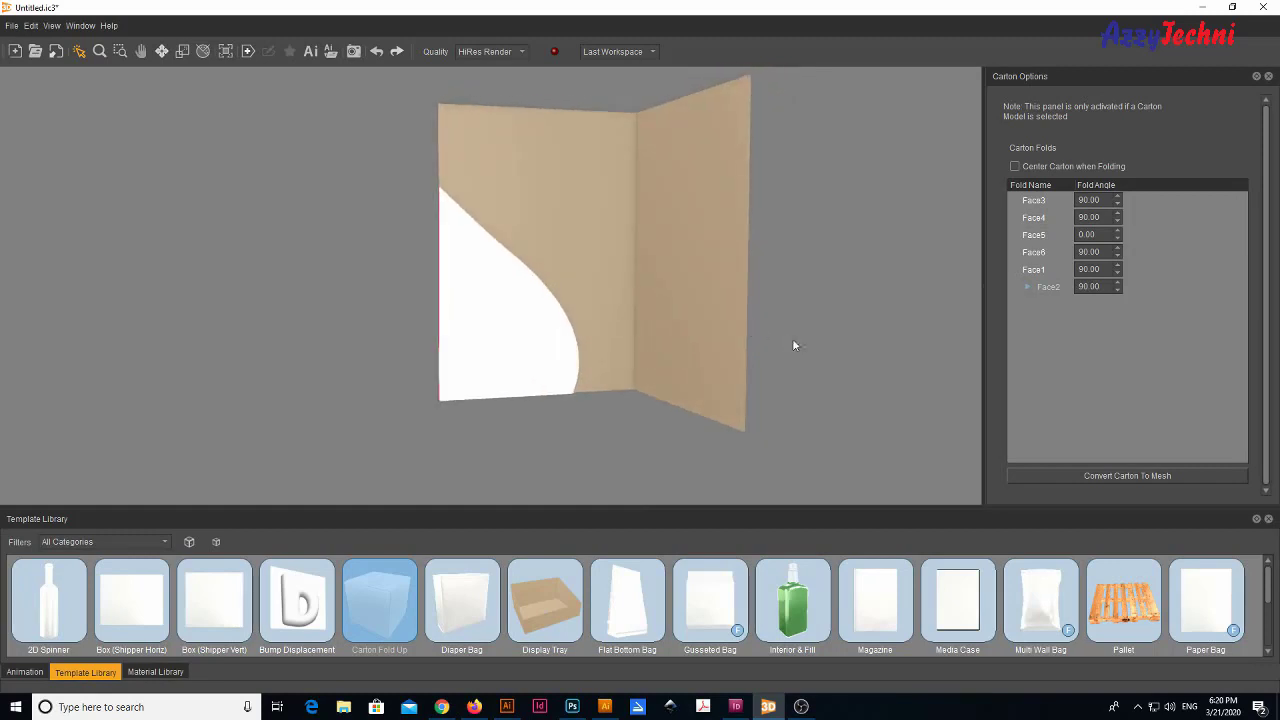
left_click(1107, 286)
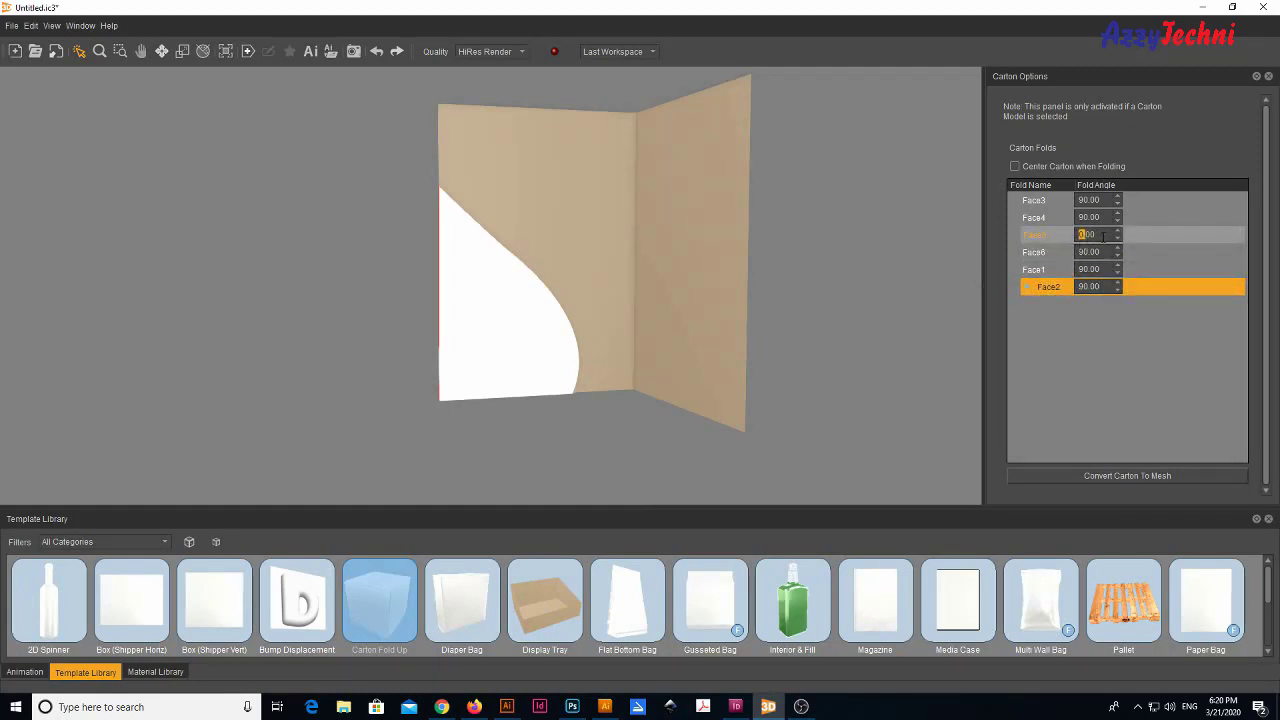
left_click_drag(1108, 233, 1041, 253)
key("Up")
key("Up")
key("Up")
key("Up")
key("Up")
key("Up")
key("Up")
key("Up")
key("Up")
key("Up")
key("Up")
key("Up")
key("Up")
key("Up")
key("Up")
key("Up")
key("Up")
key("Up")
key("Up")
key("Up")
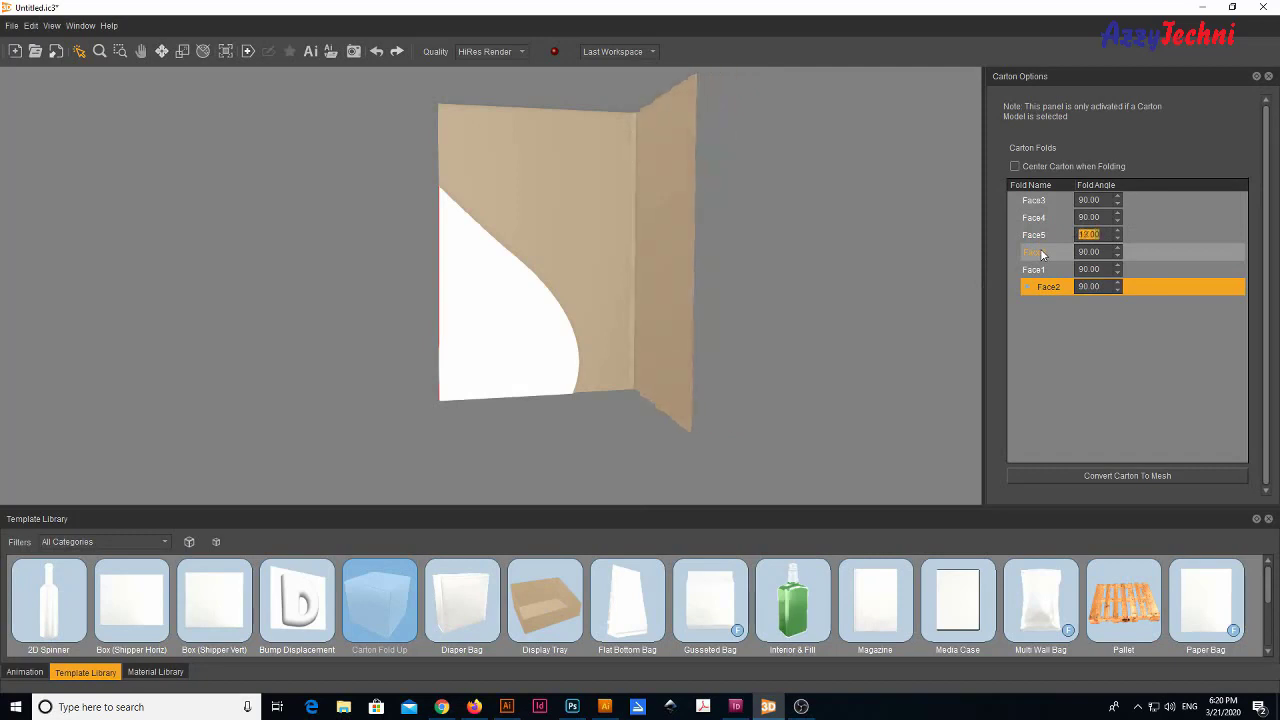
key("Up")
key("Up")
key("Up")
key("Up")
key("Up")
key("Up")
key("Up")
key("Up")
key("Up")
key("Up")
key("Up")
key("Up")
key("Up")
key("Up")
key("Up")
key("Up")
key("Up")
key("Up")
key("Up")
key("Up")
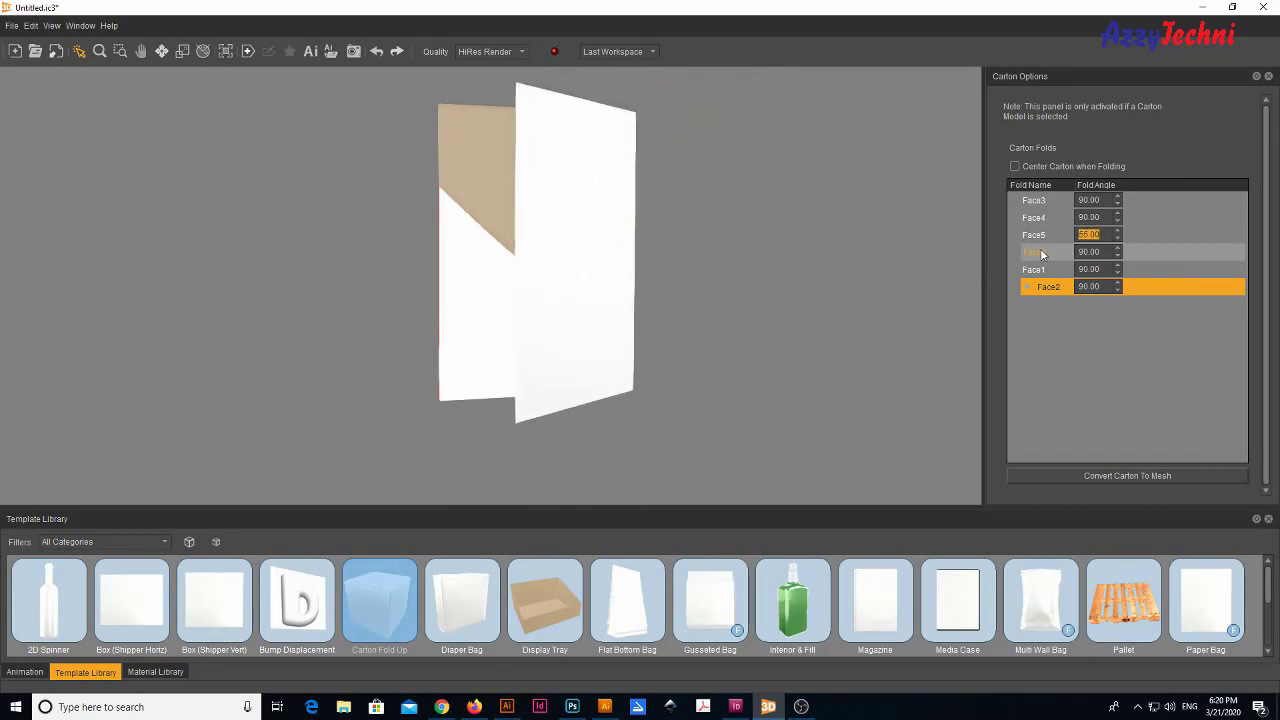
key("Up")
key("Up")
key("Up")
key("Up")
key("Up")
key("Up")
key("Up")
key("Up")
key("Up")
key("Up")
key("Up")
key("Up")
key("Up")
key("Up")
key("Up")
key("Up")
key("Up")
key("Up")
key("Up")
key("Up")
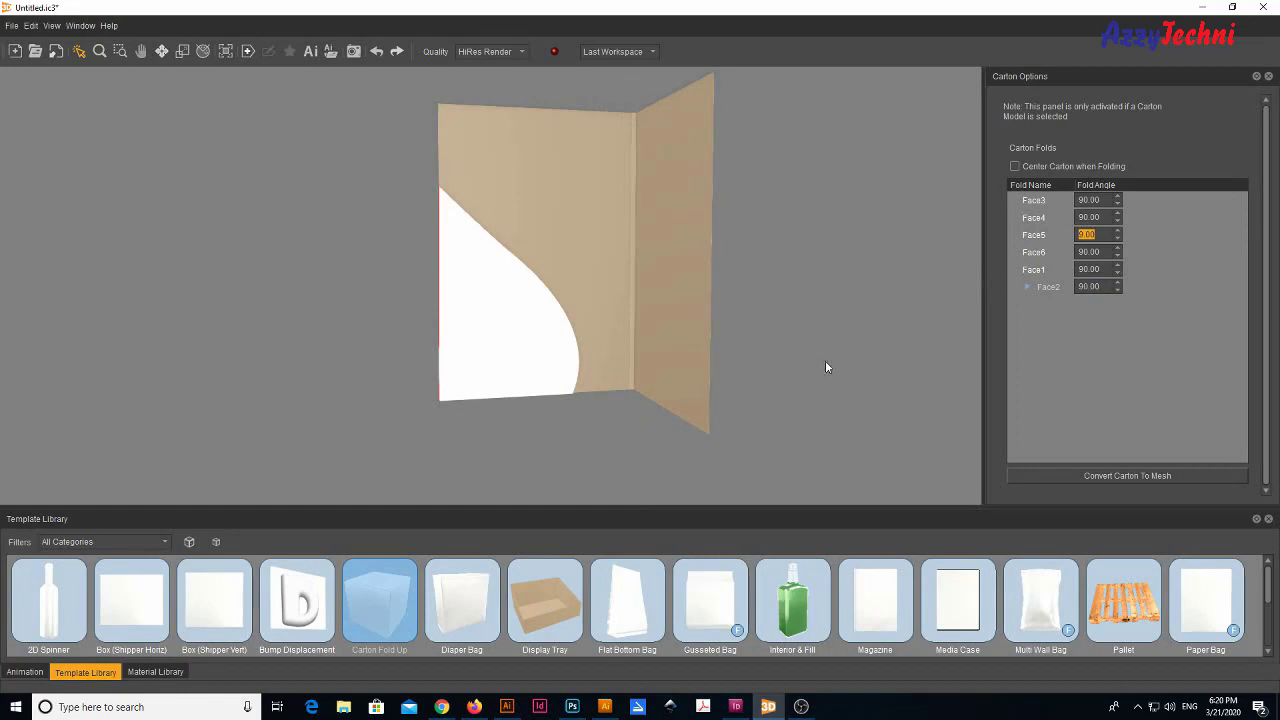
Step: Send the carton's artwork template to Illustrator and switch to the Carton Artwork - Front document
left_click(313, 51)
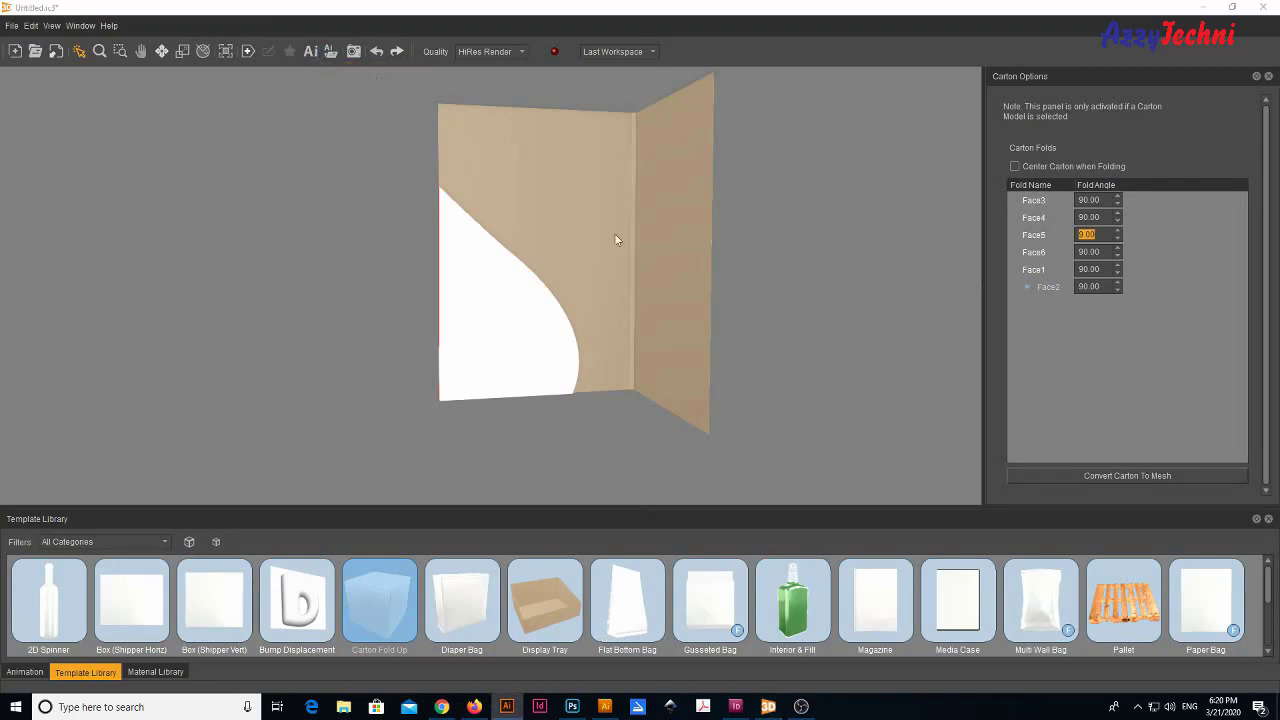
left_click(508, 706)
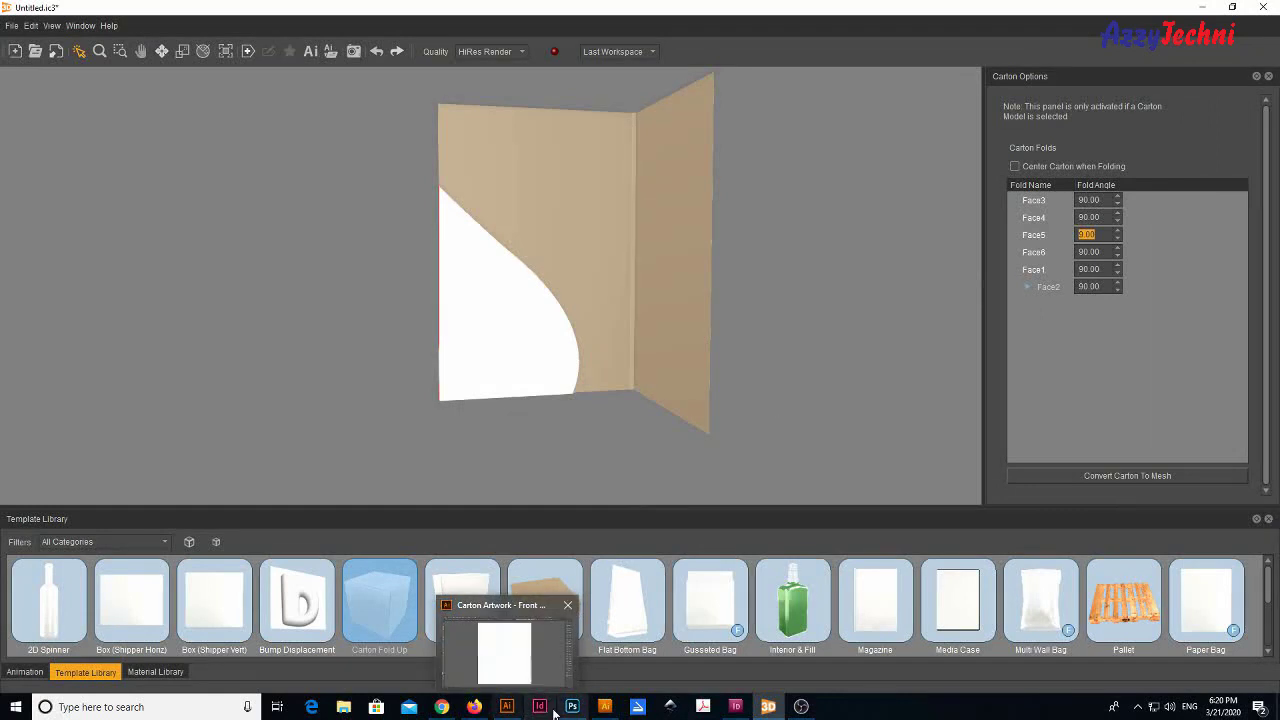
left_click(509, 711)
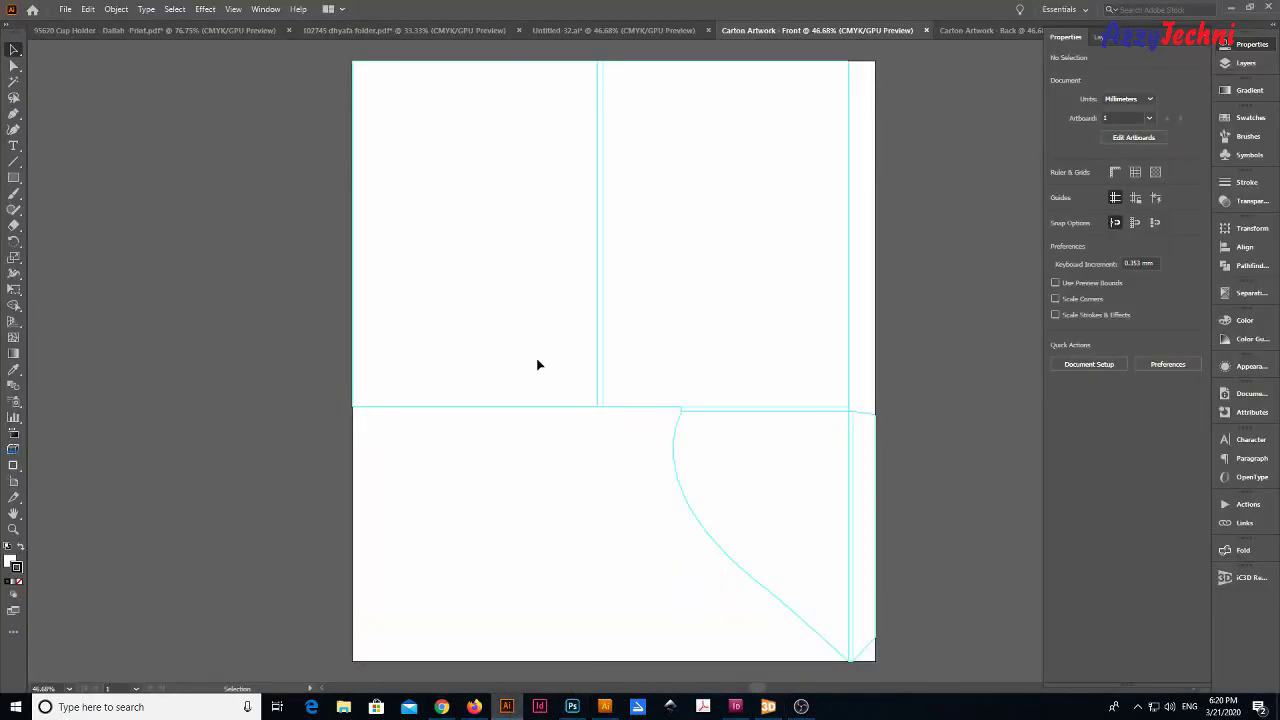
Step: Switch to the dhyafa folder PDF, hide Layer 6 and cut all artwork from the first artboard
left_click(468, 31)
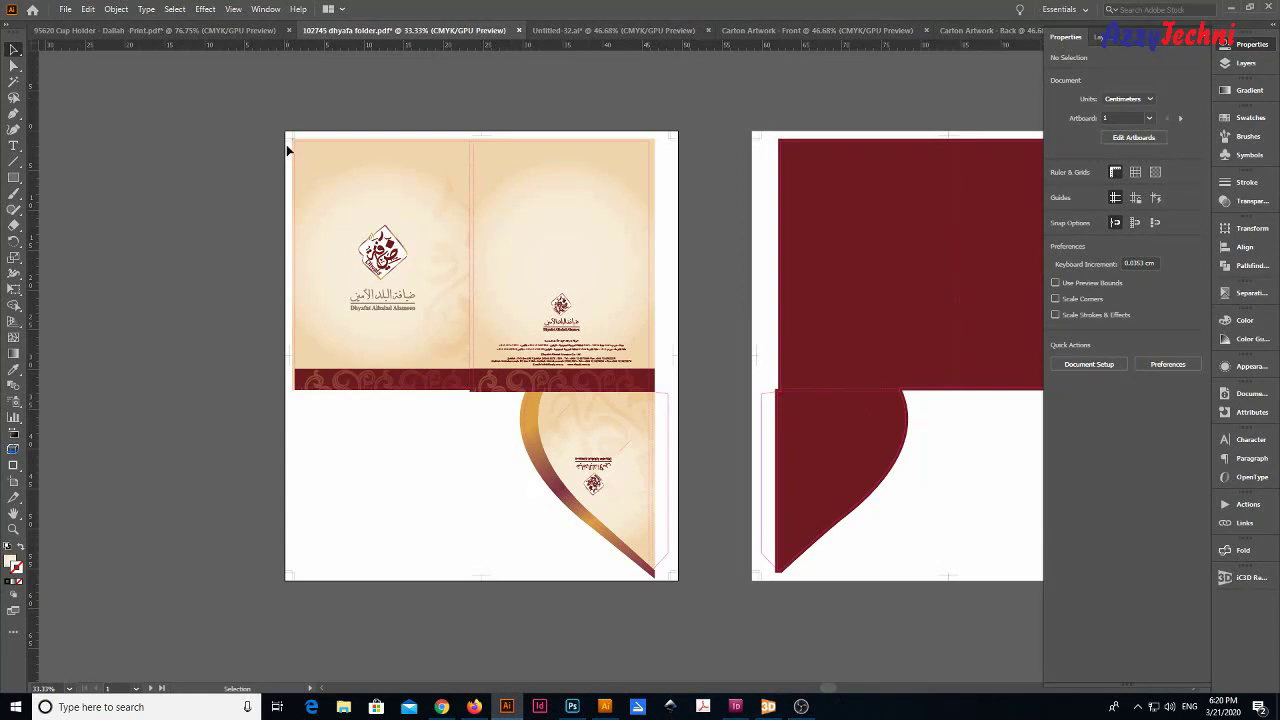
left_click_drag(263, 117, 720, 623)
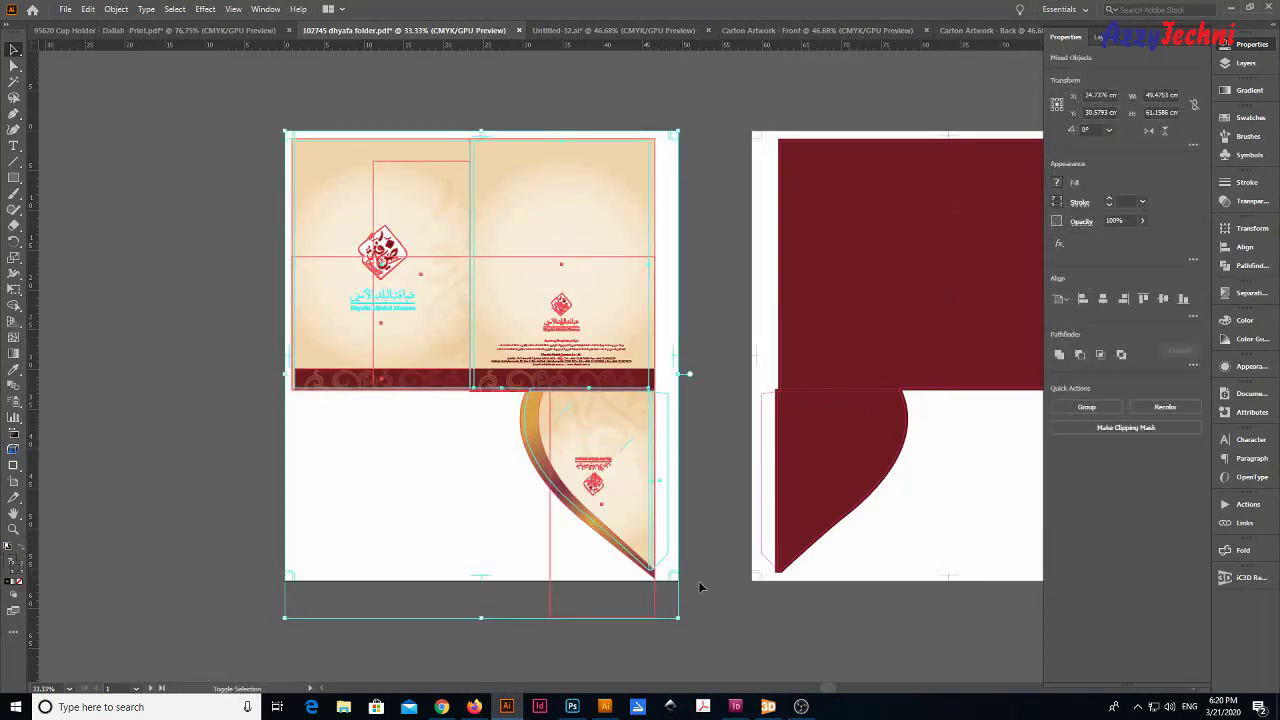
left_click(700, 587)
left_click(1245, 63)
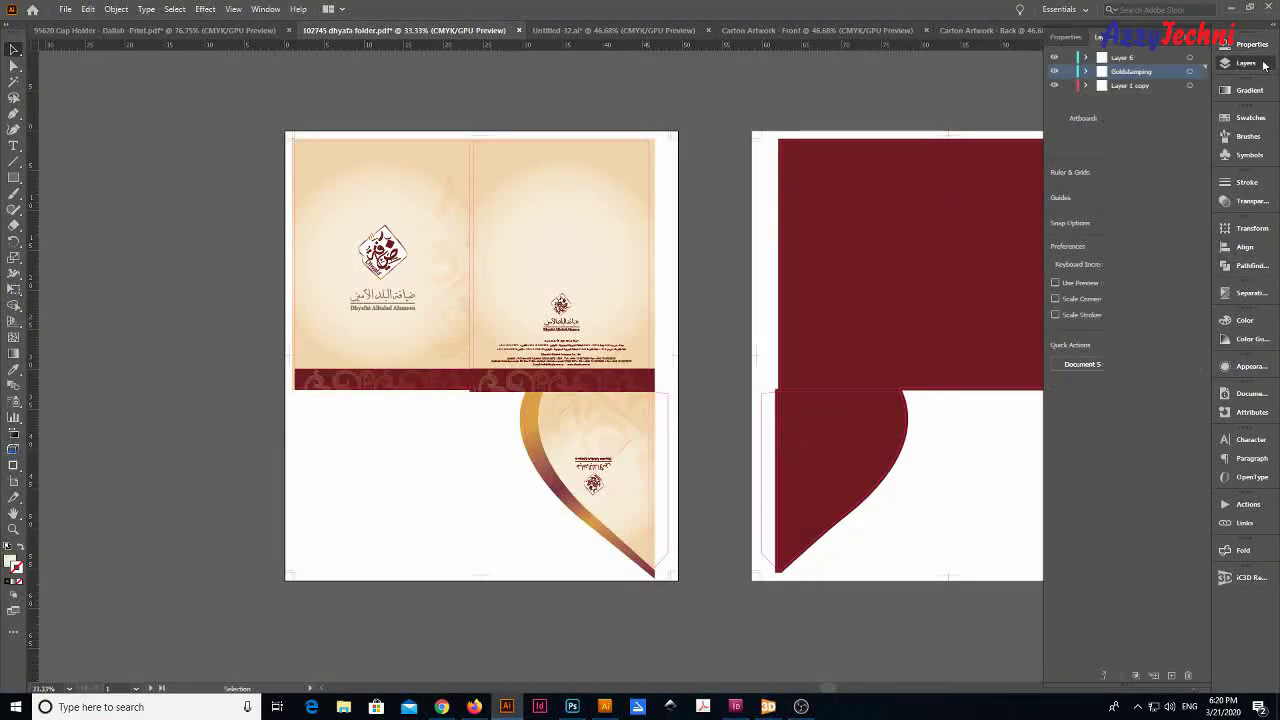
left_click(1054, 57)
left_click_drag(262, 136, 717, 613)
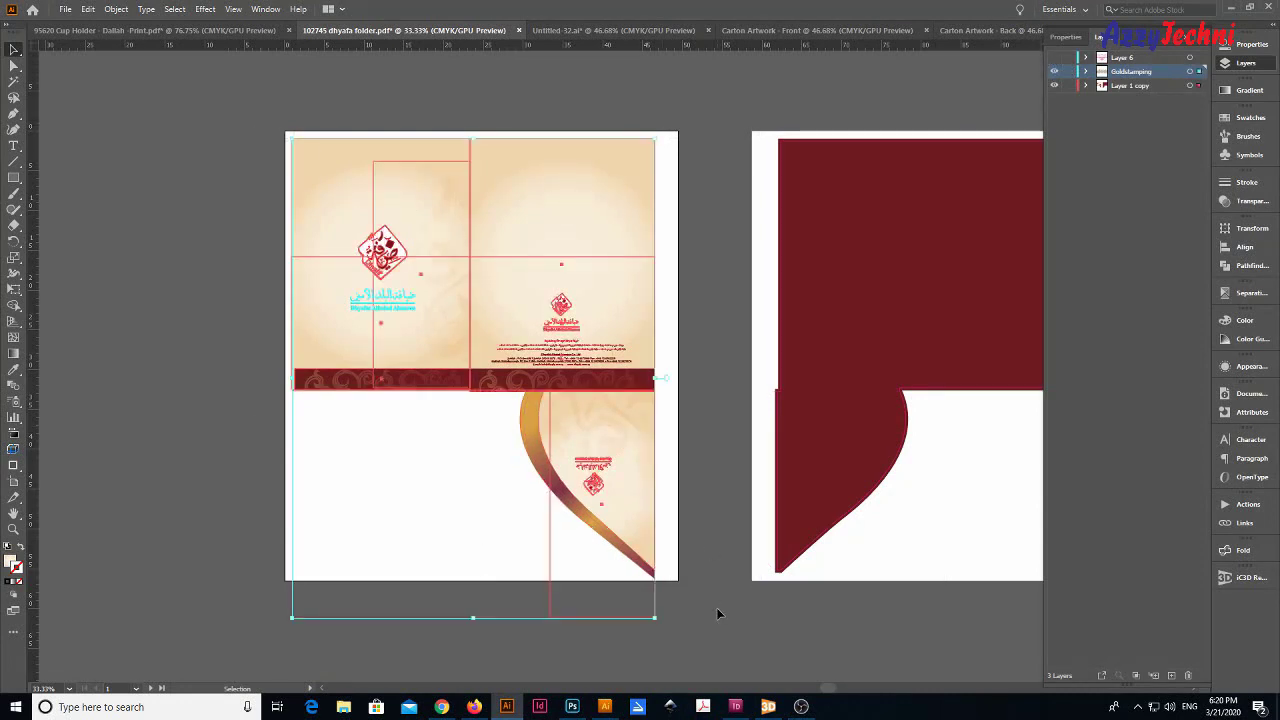
key("Delete")
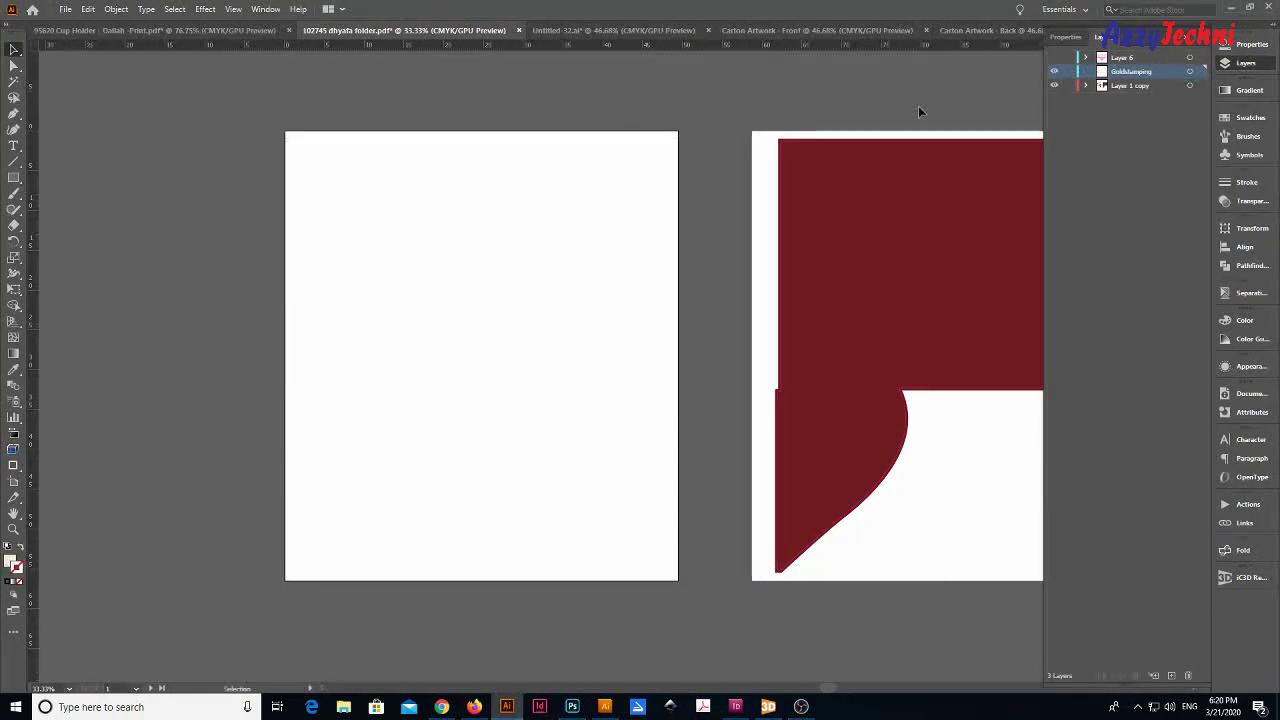
Step: Paste the artwork into the Carton Artwork - Front document and position it over the dieline guides
left_click(988, 30)
left_click(856, 30)
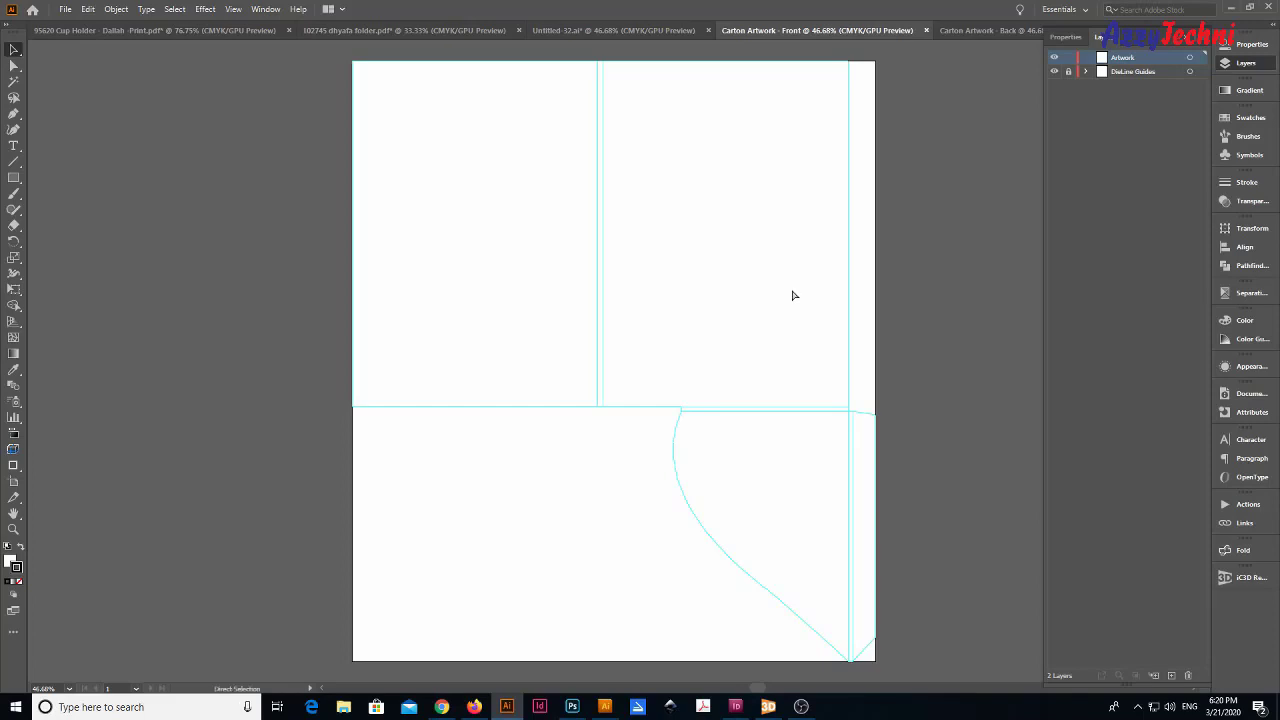
key("ctrl+f")
left_click(765, 380)
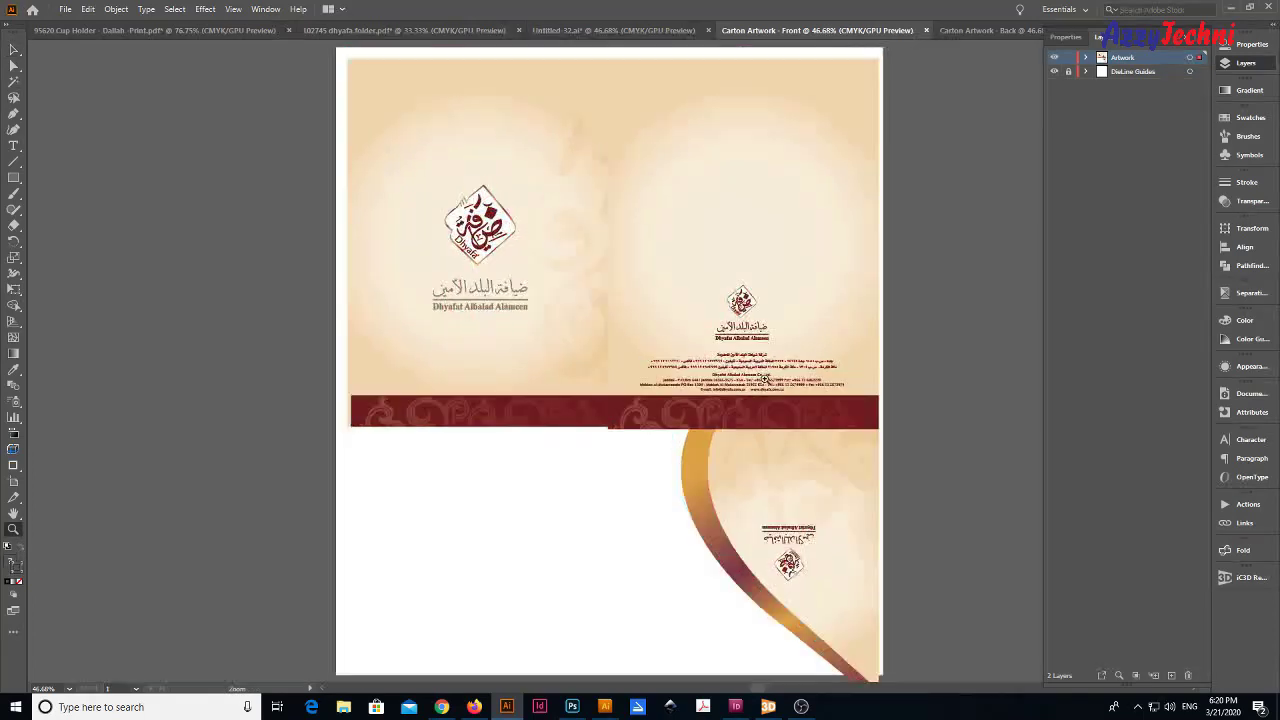
left_click_drag(765, 380, 803, 310)
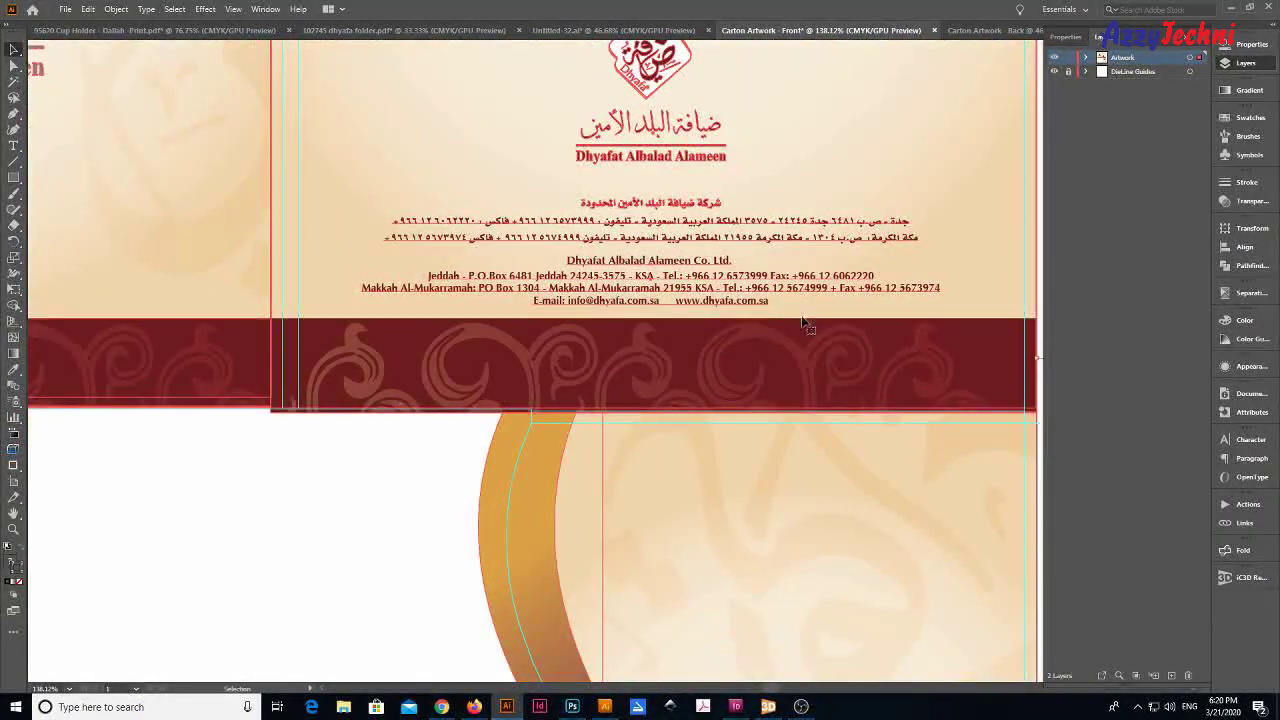
Step: Examine how the pasted artwork lines up with the dieline guides along the spine, lower edge and pocket
scroll(803, 322, "down", 3)
scroll(800, 280, "right", 3, "shift")
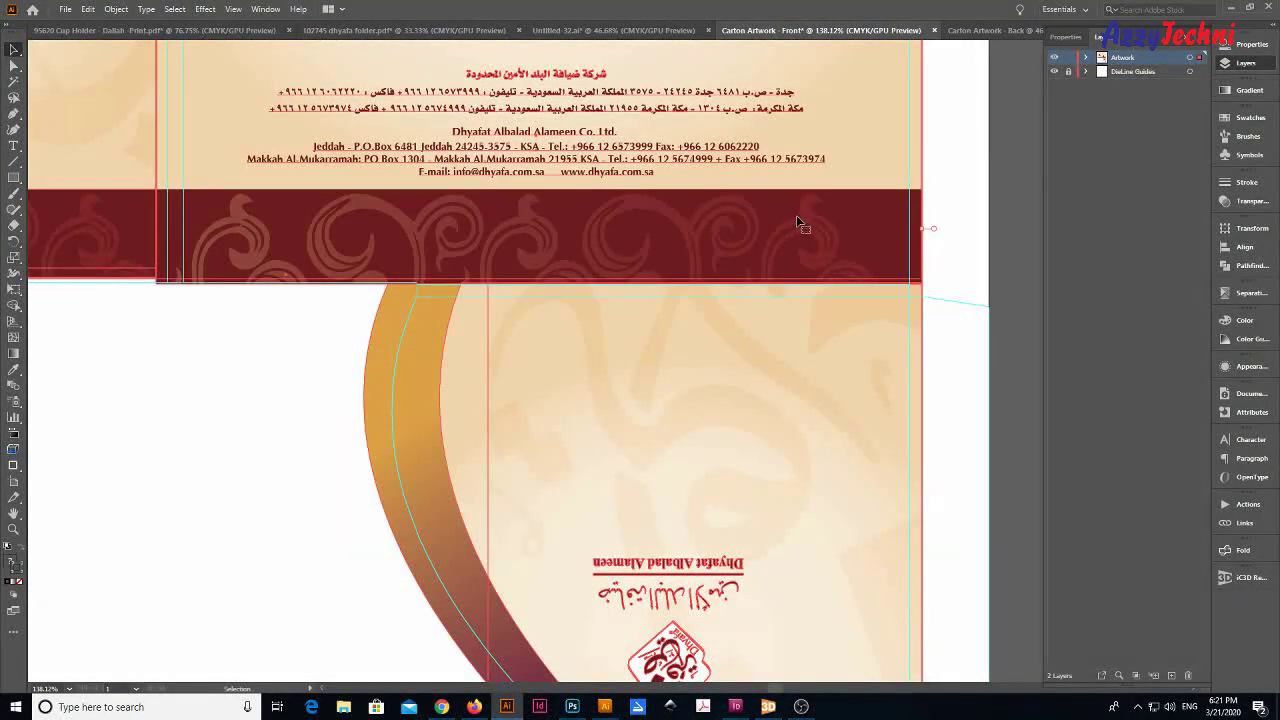
left_click_drag(756, 428, 784, 123)
scroll(514, 223, "up", 8)
scroll(600, 271, "left", 5, "shift")
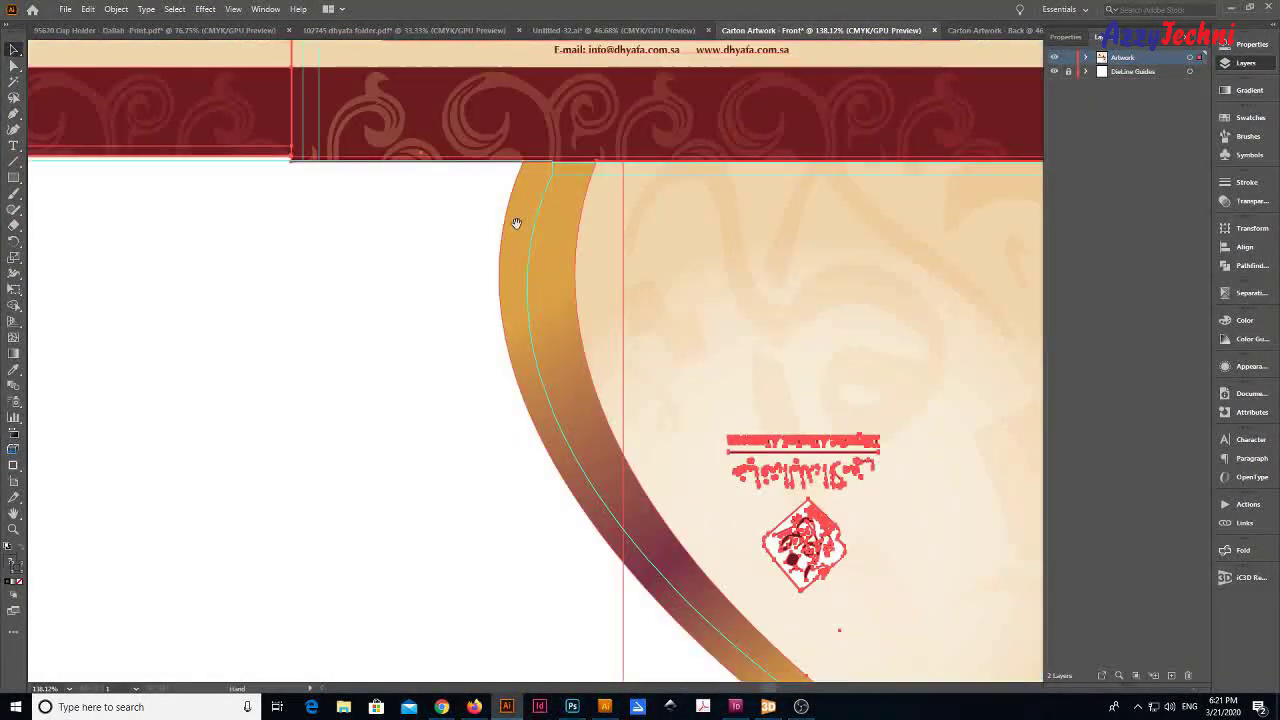
scroll(625, 247, "up", 8)
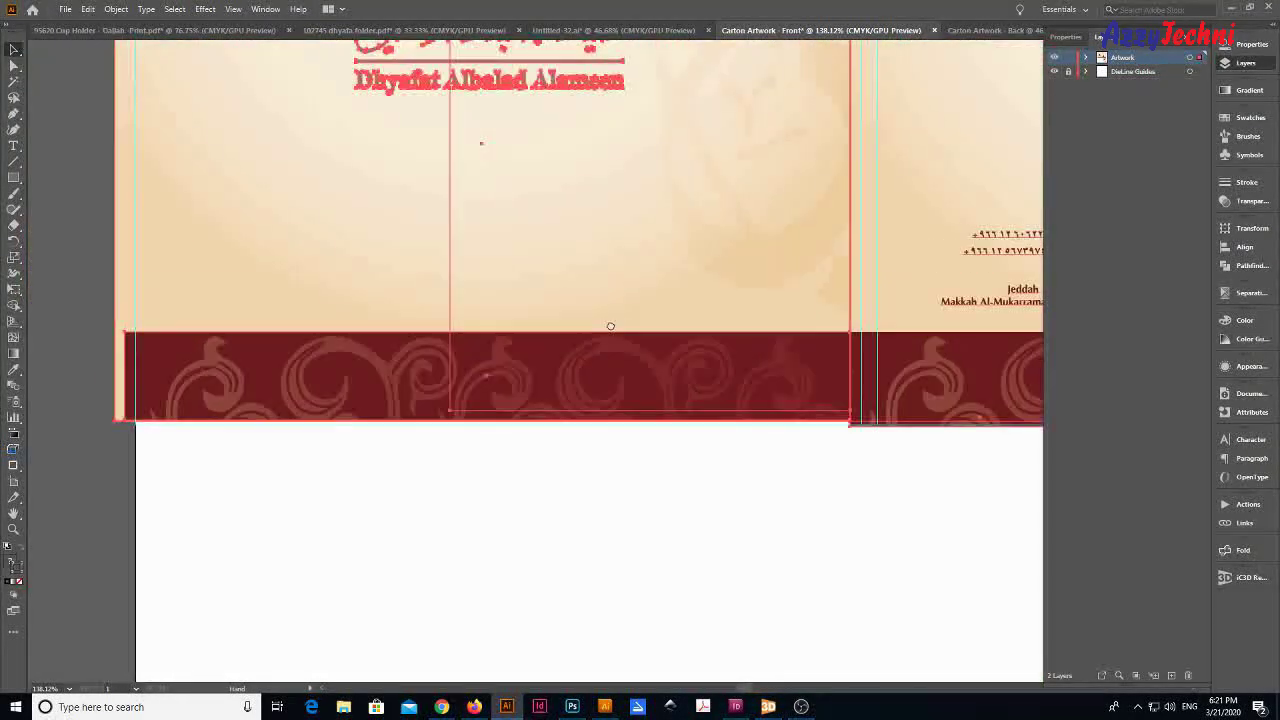
scroll(608, 323, "right", 2)
scroll(691, 253, "up", 8)
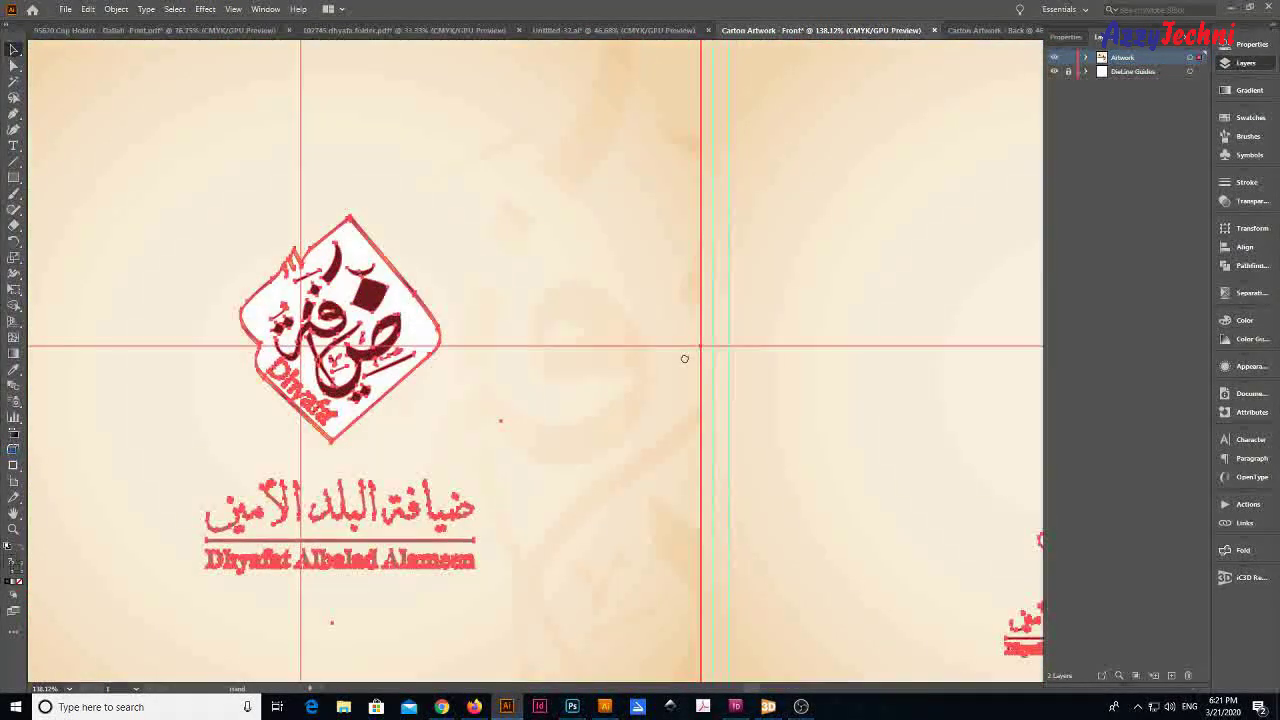
scroll(680, 451, "right", 2)
scroll(753, 414, "down", 8)
scroll(753, 414, "right", 3, "shift")
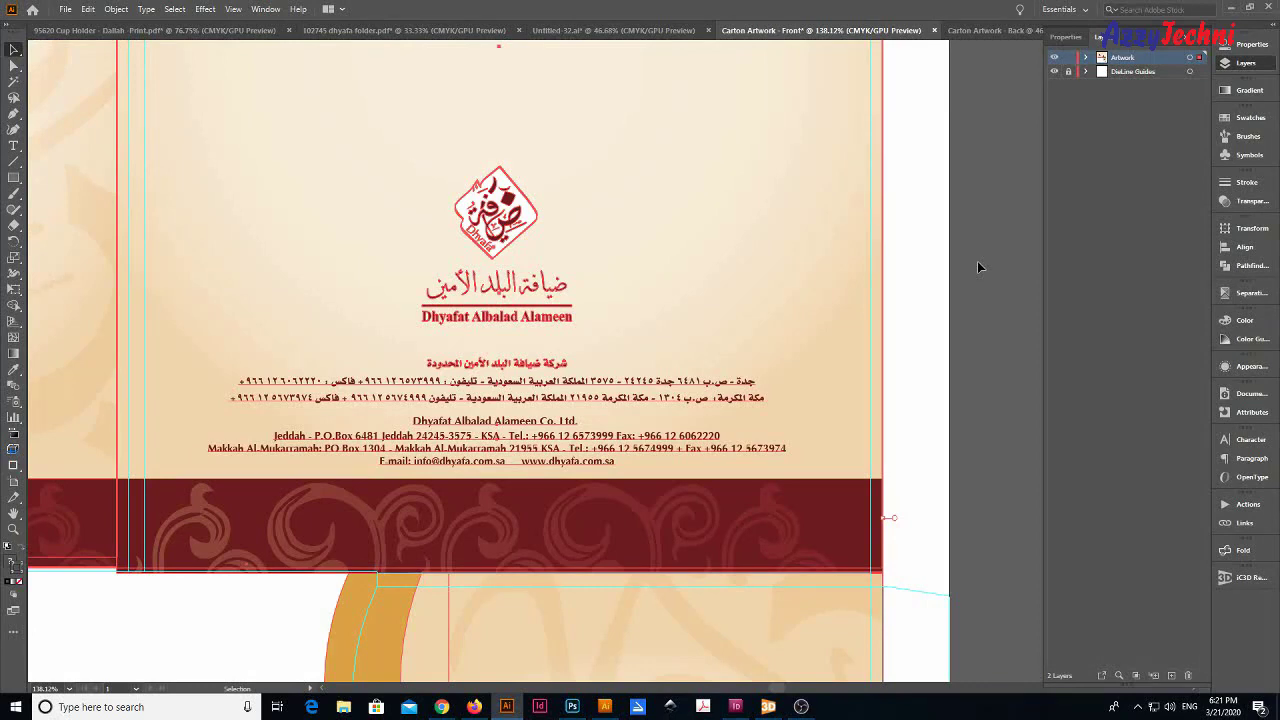
key("ctrl+0")
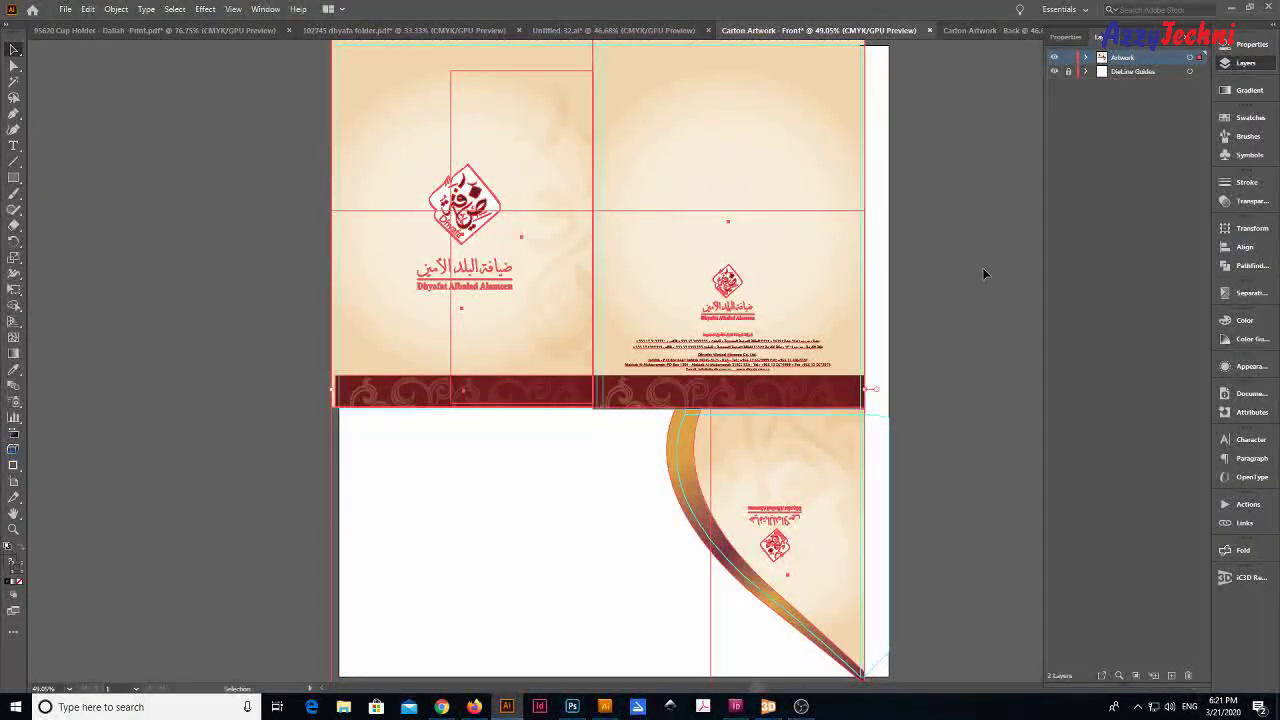
left_click(985, 262)
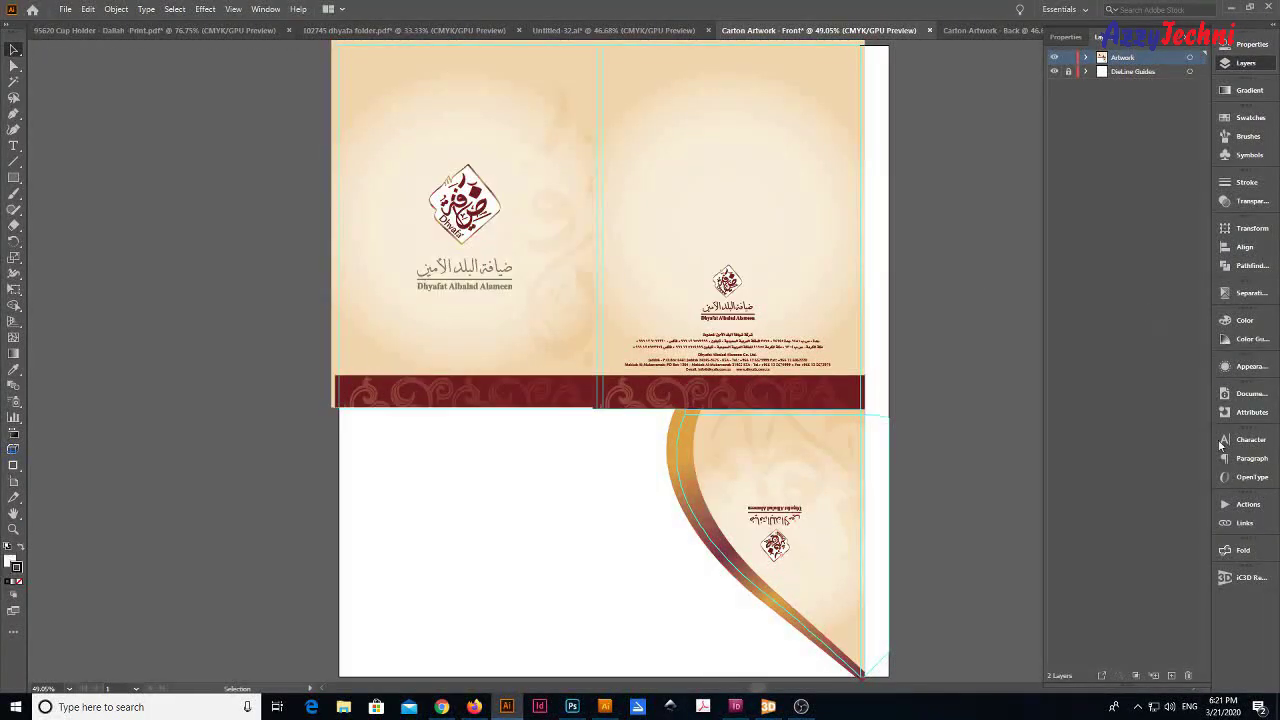
Step: Update the 3D model with the front artwork through iC3D Renderer and switch to iC3D
left_click(1240, 578)
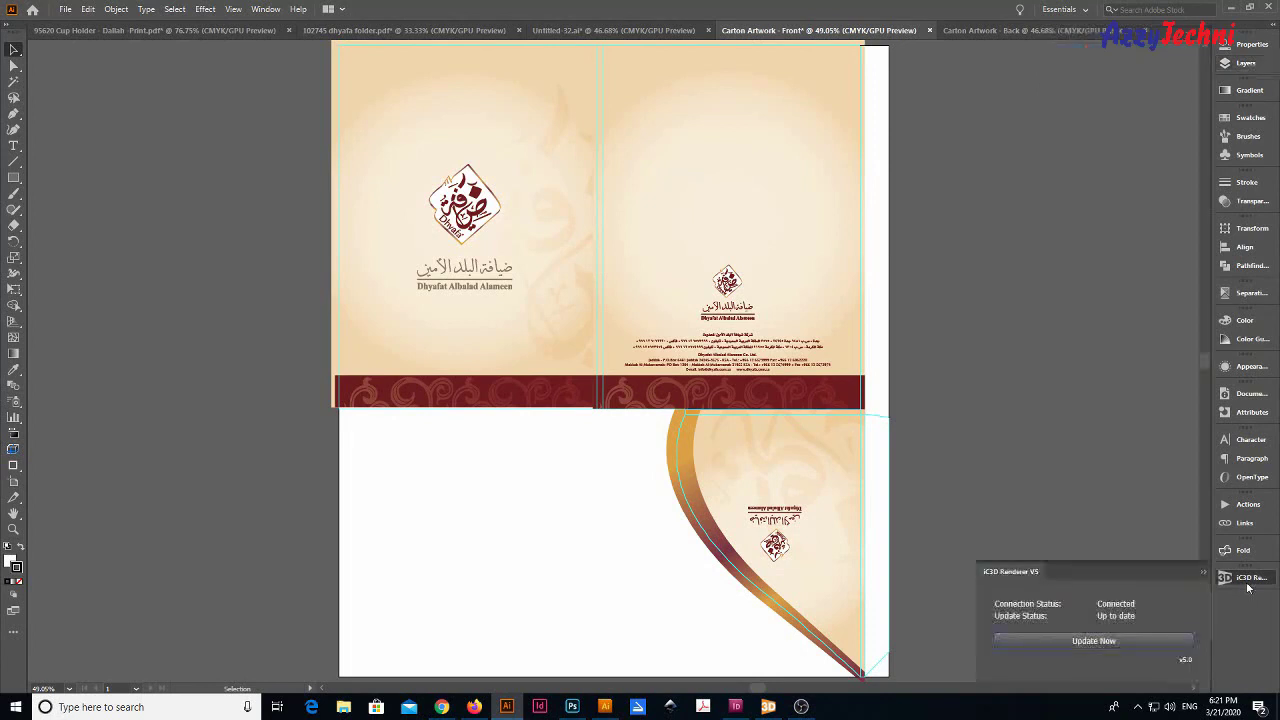
left_click(1084, 641)
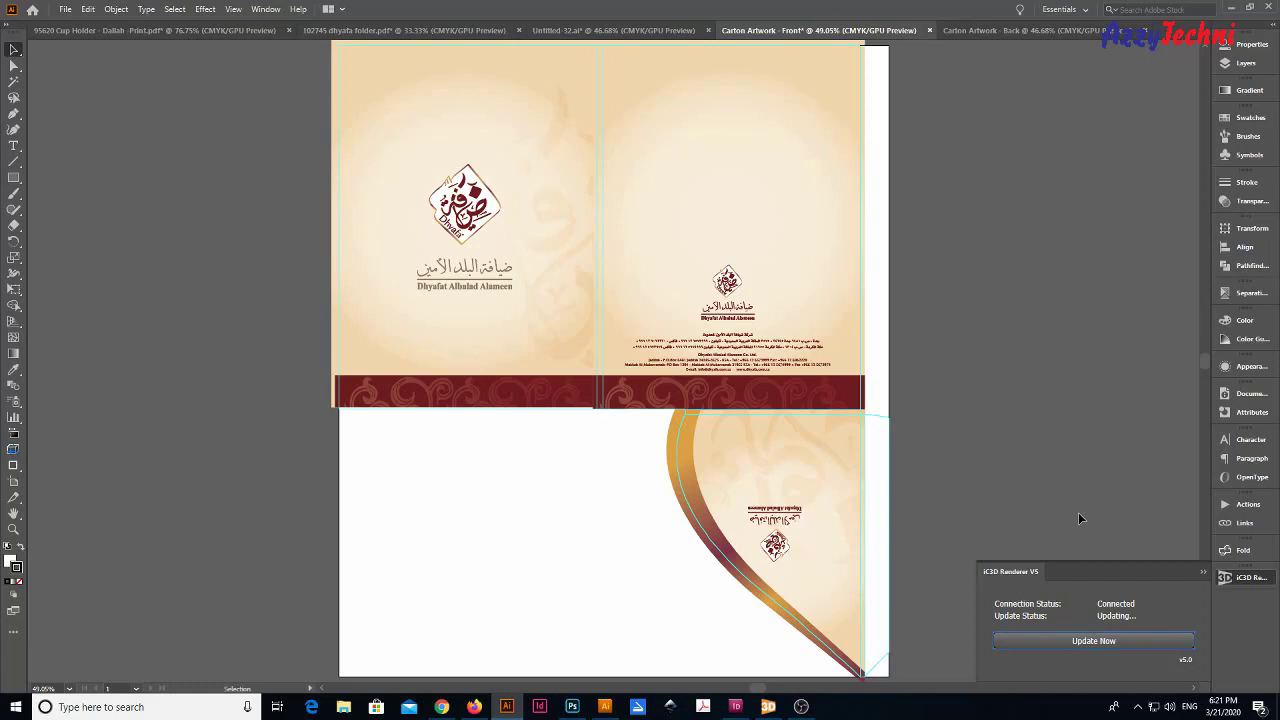
left_click(768, 708)
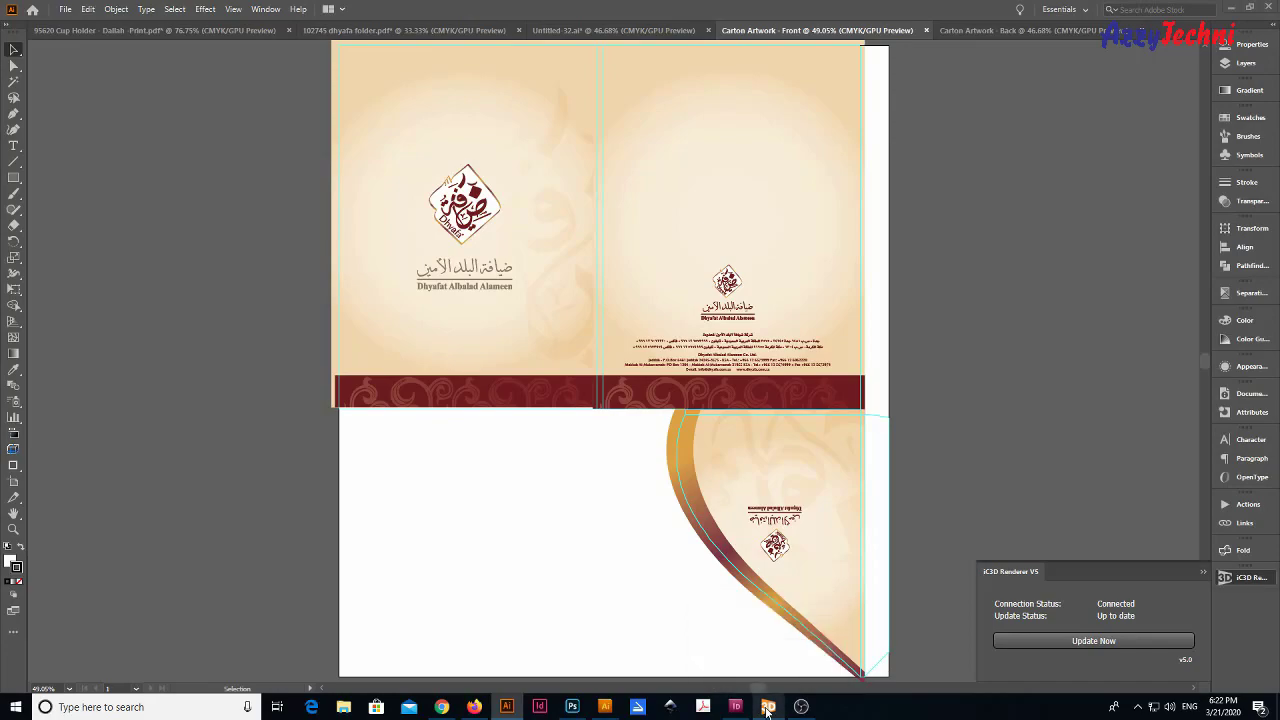
left_click(1230, 9)
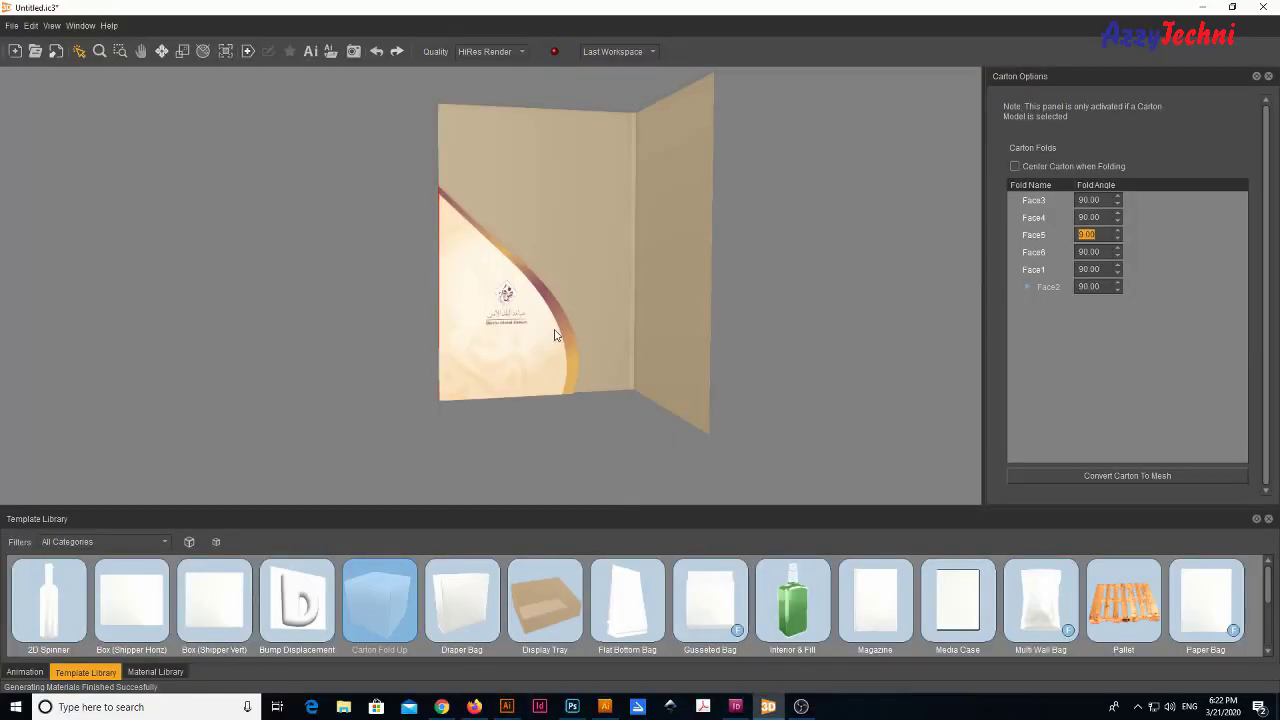
Step: Examine the artwork on the folder's cover, back, inner pocket and glue flap at HiRes Render quality
left_click(608, 342)
left_click_drag(608, 342, 700, 312)
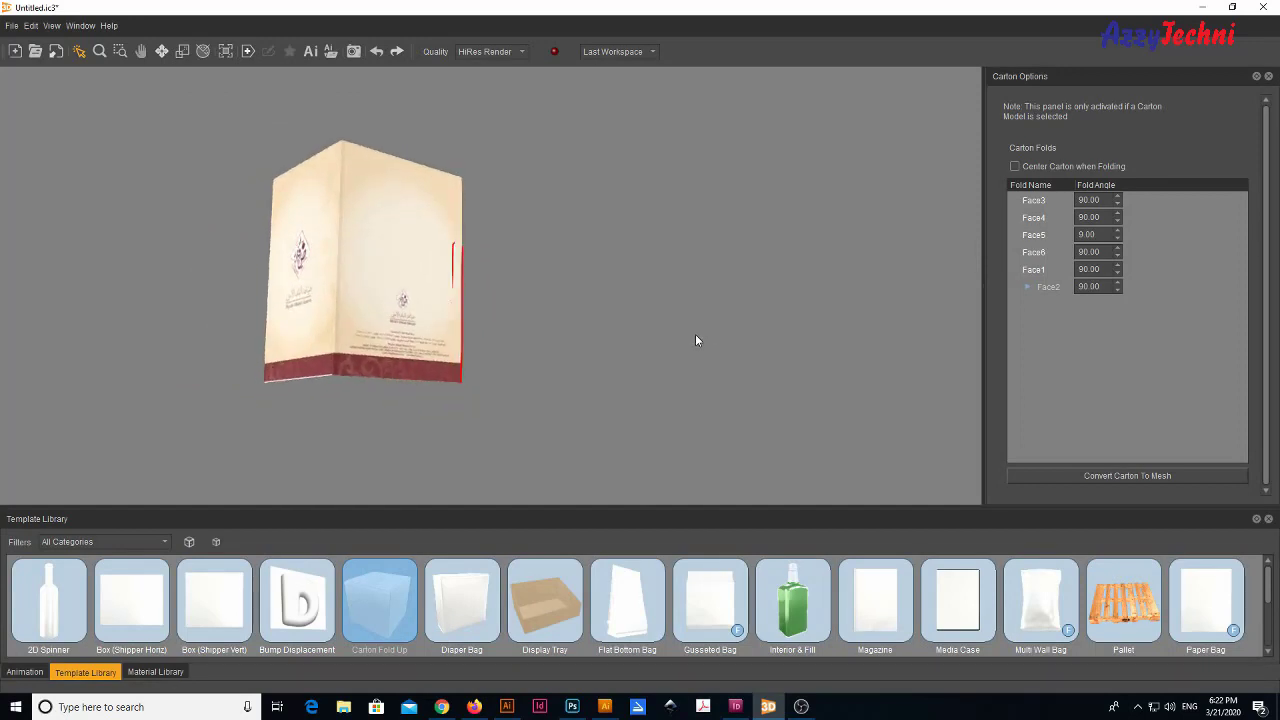
left_click_drag(695, 340, 700, 352)
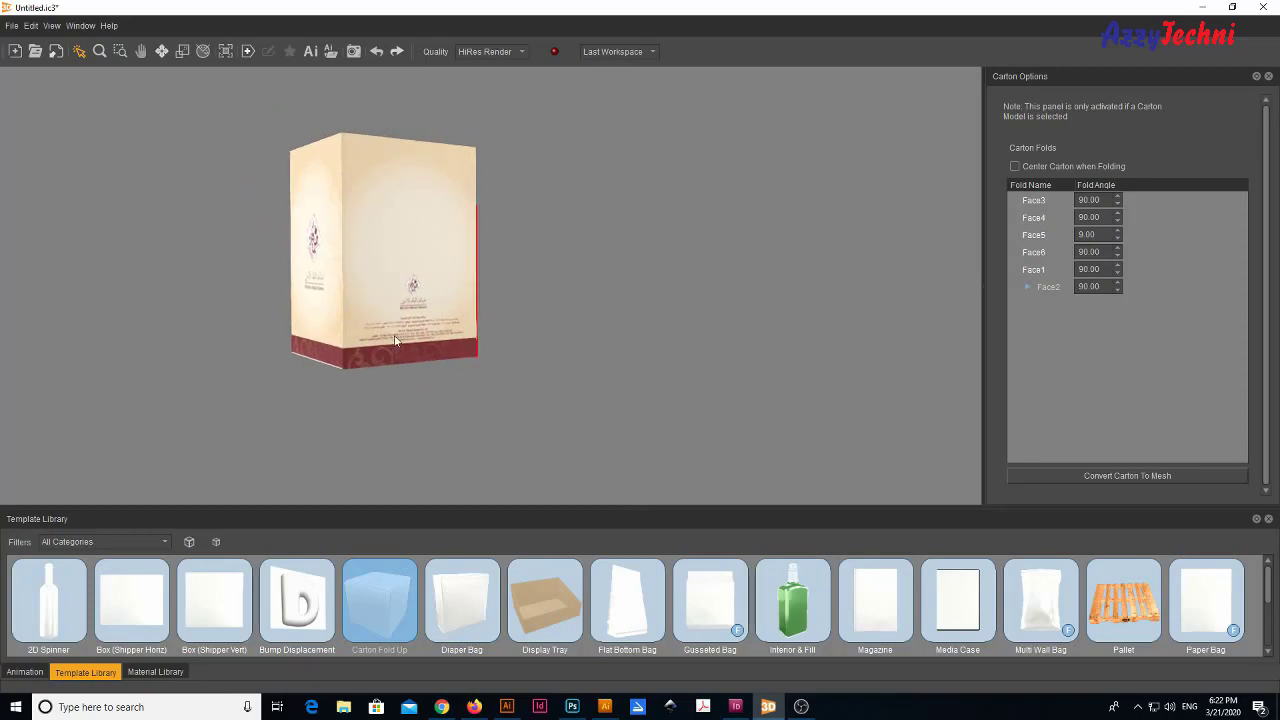
left_click_drag(294, 295, 424, 288)
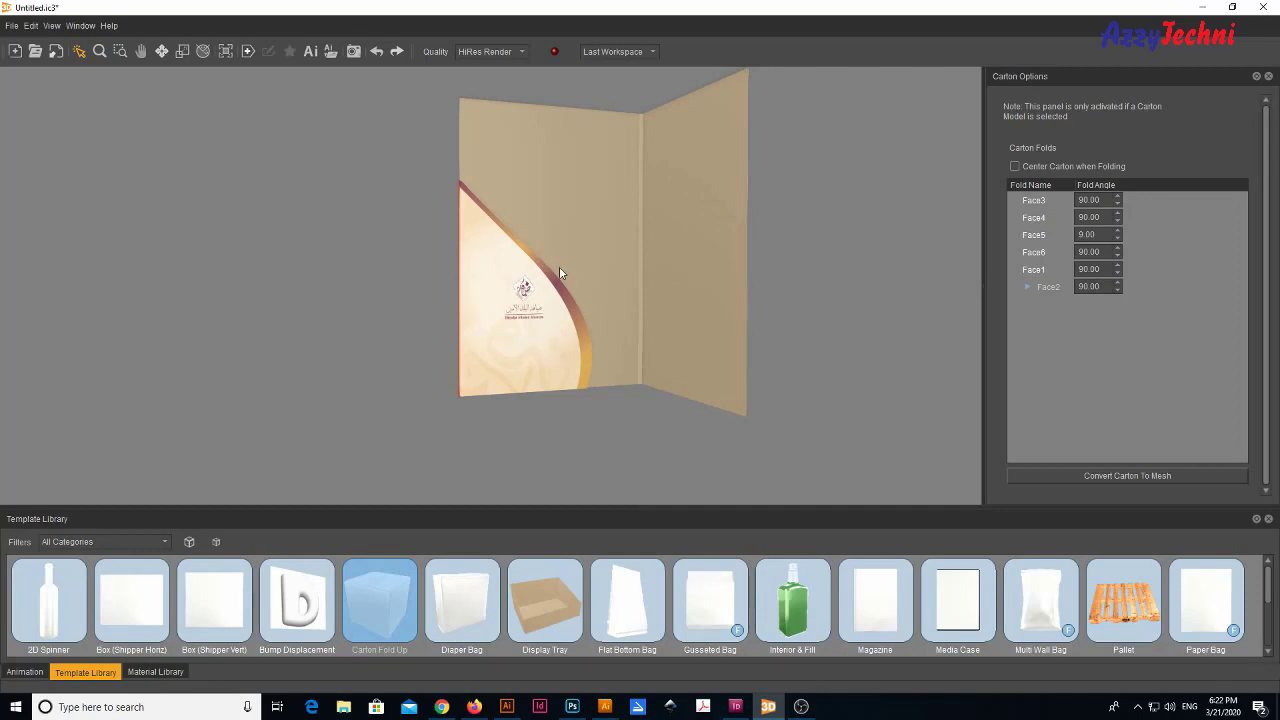
left_click(497, 52)
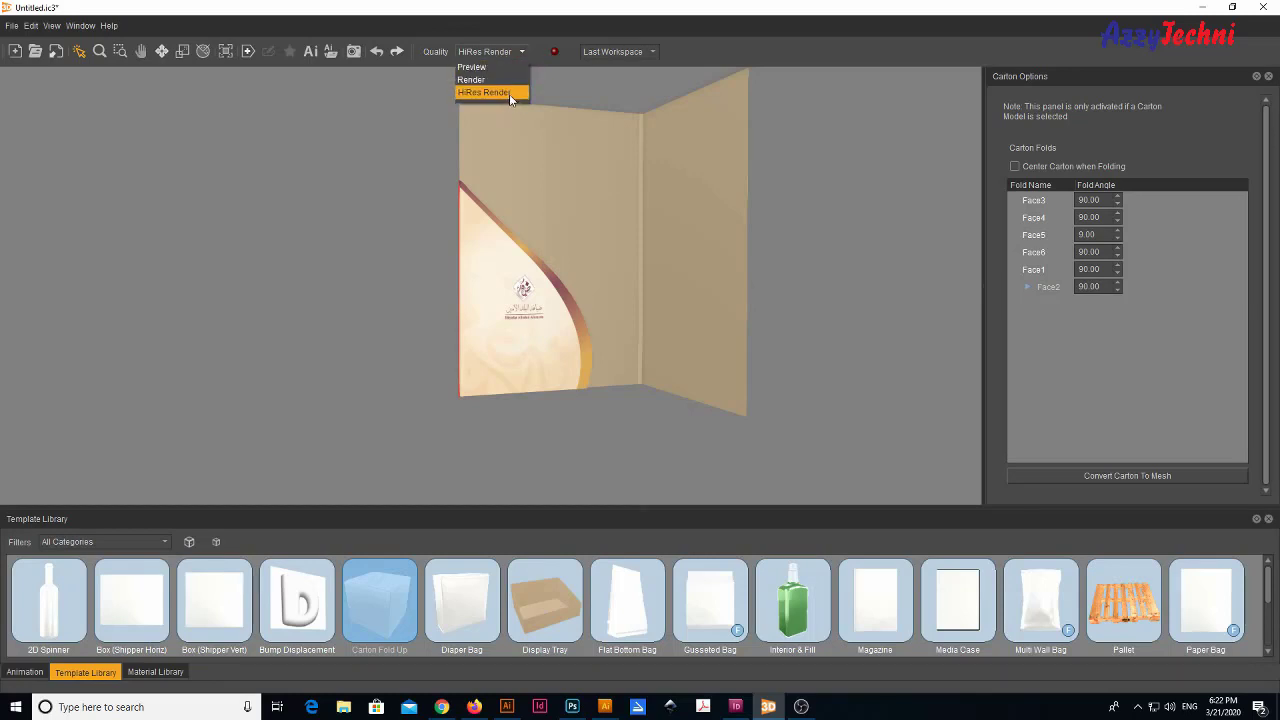
left_click(488, 92)
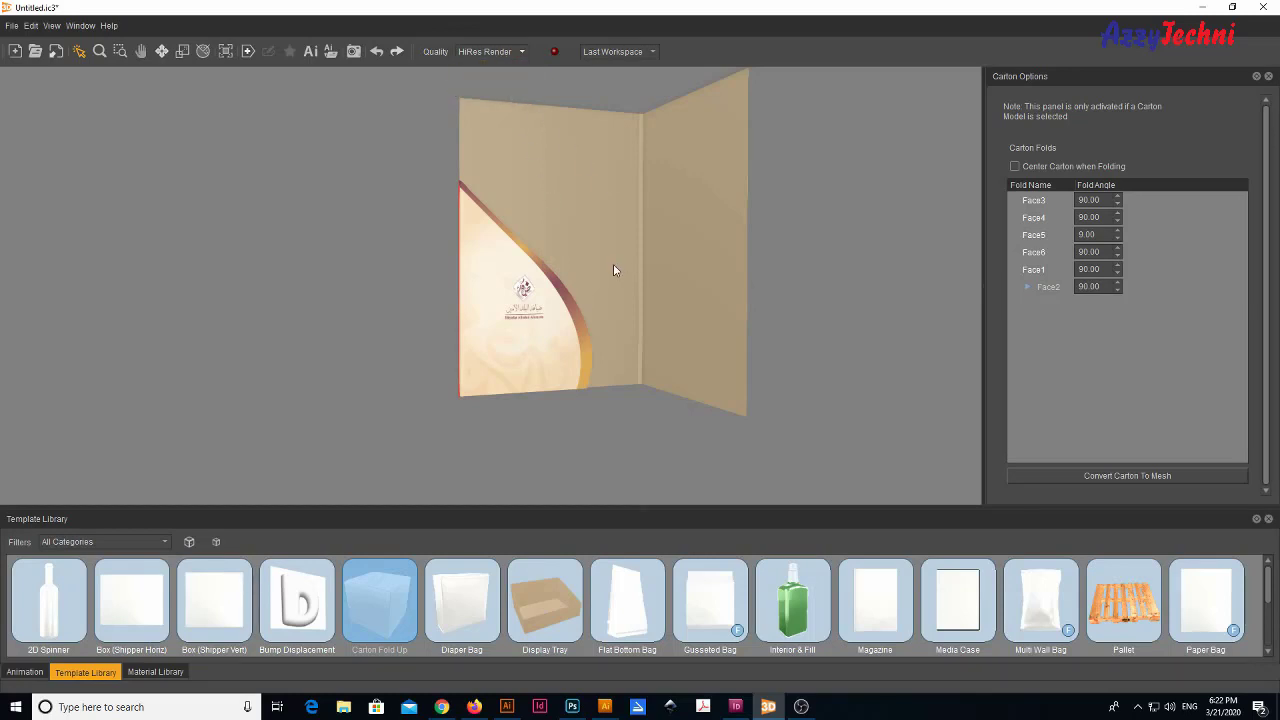
left_click_drag(613, 264, 729, 262)
left_click_drag(374, 286, 428, 302)
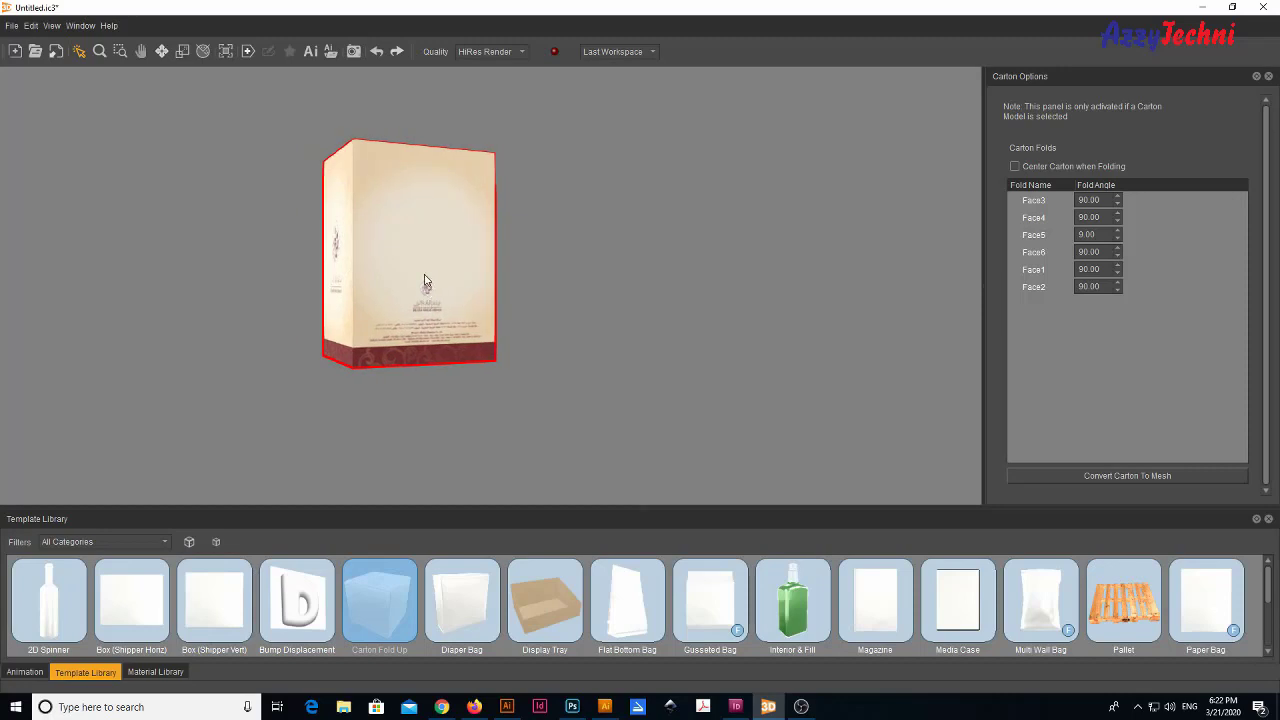
scroll(424, 275, "up", 1)
scroll(424, 281, "up", 5)
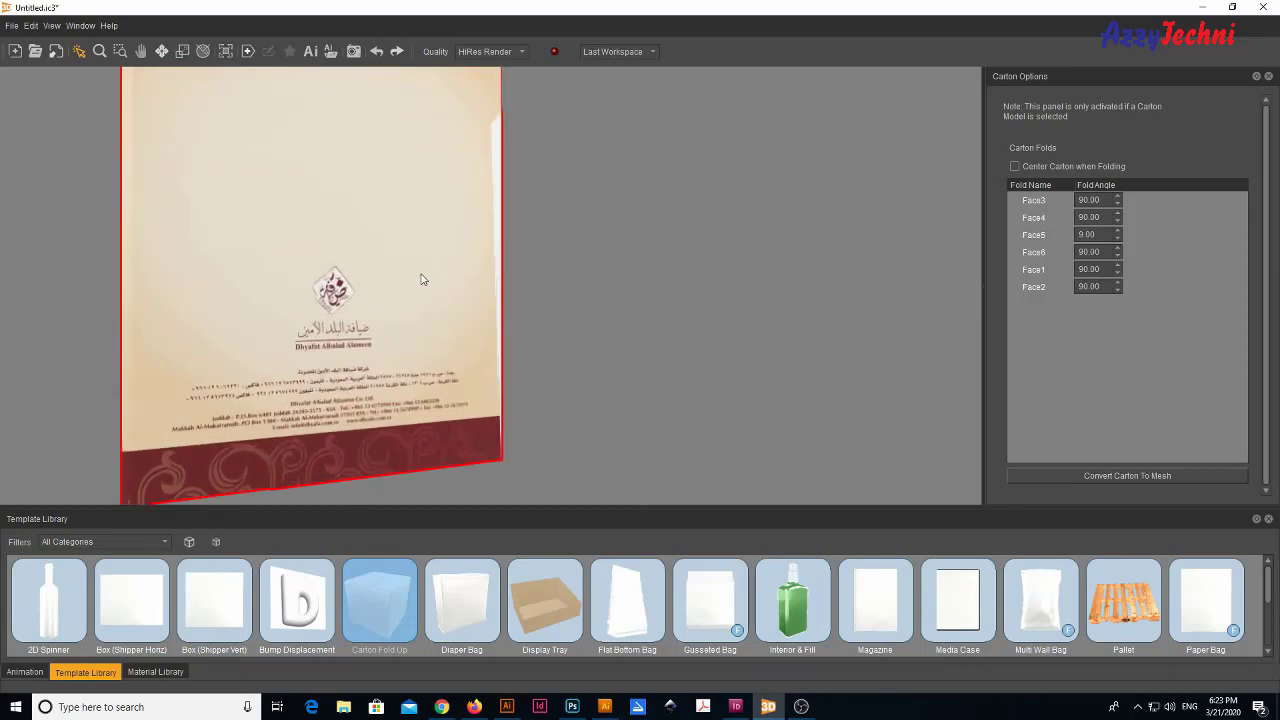
left_click_drag(449, 249, 470, 248)
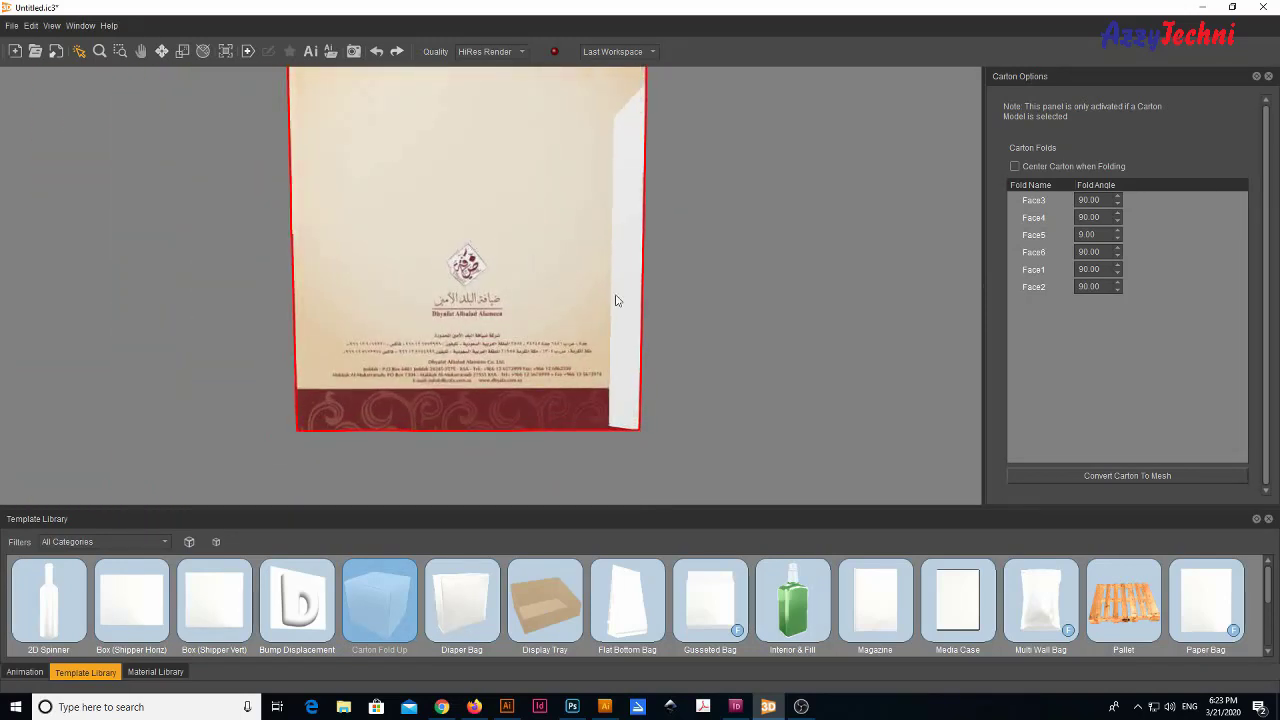
mouse_move(591, 289)
left_mouse_down()
mouse_move(569, 286)
mouse_move(581, 267)
mouse_move(582, 284)
left_mouse_up()
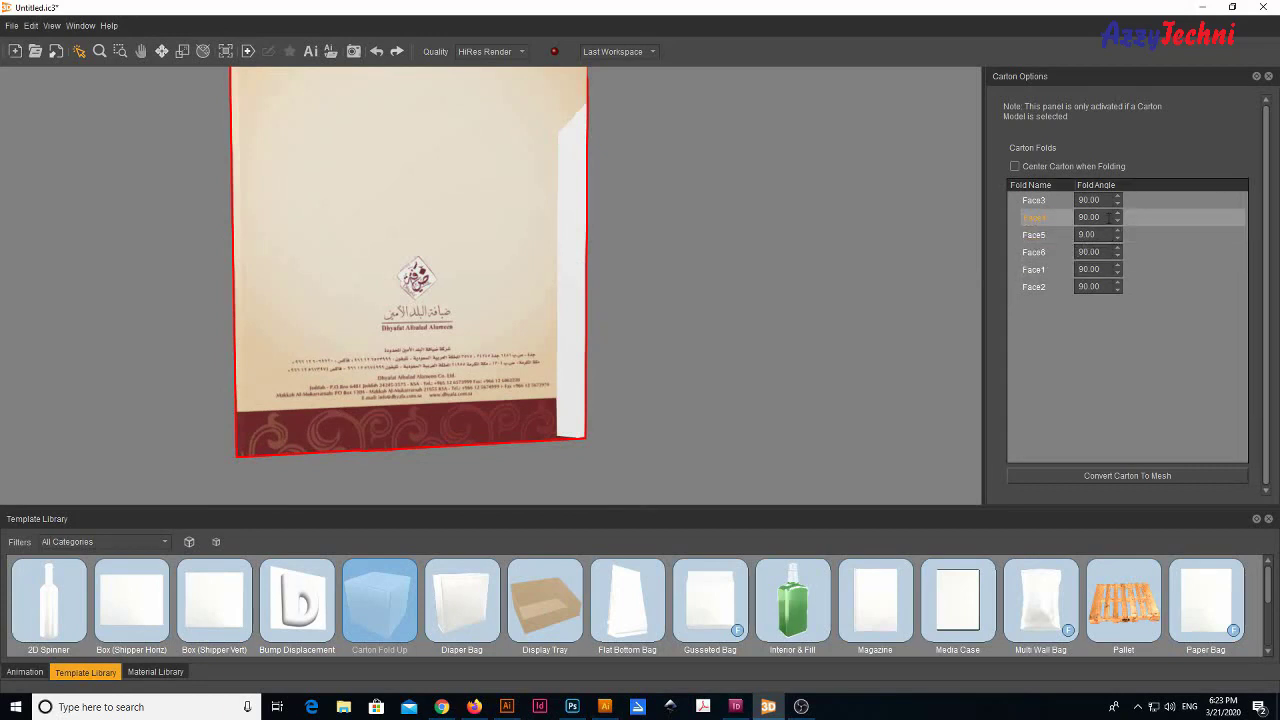
Step: Try a fold angle of 0 on Face4, and restore it to 90
left_click(1096, 217)
type("0")
key("Return")
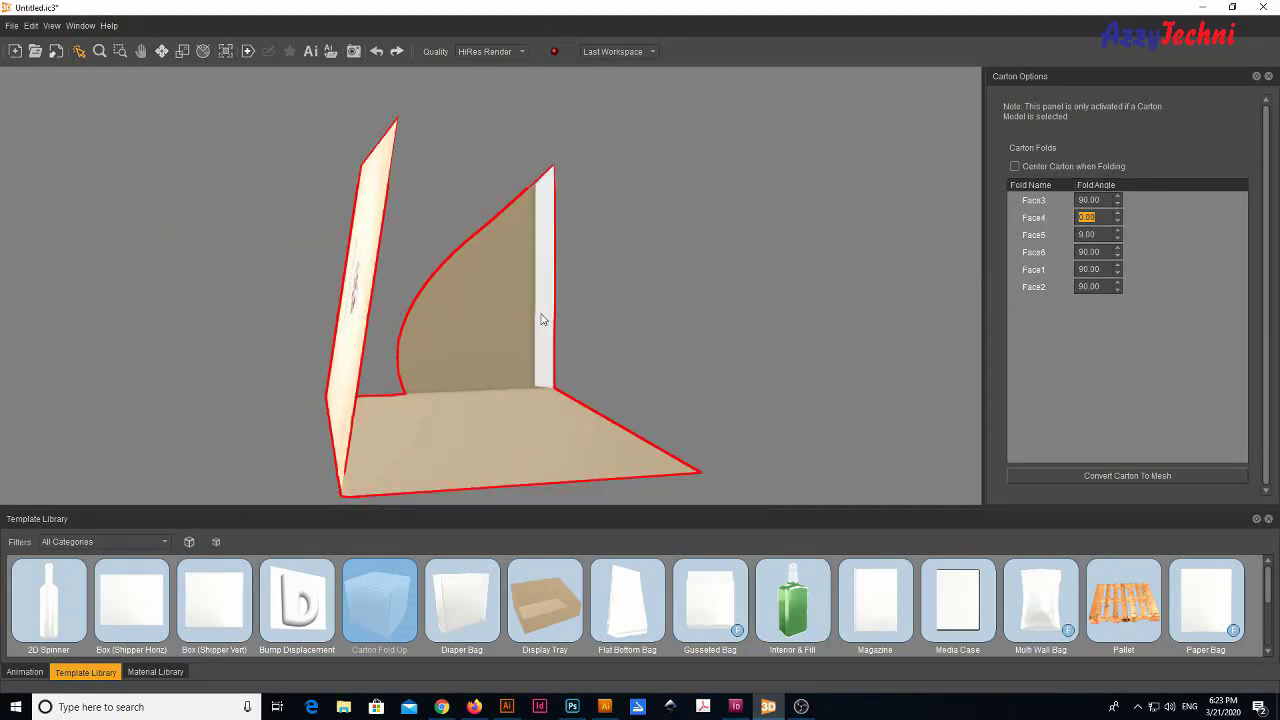
middle_click_drag(546, 251, 553, 252)
left_click_drag(1098, 217, 1014, 236)
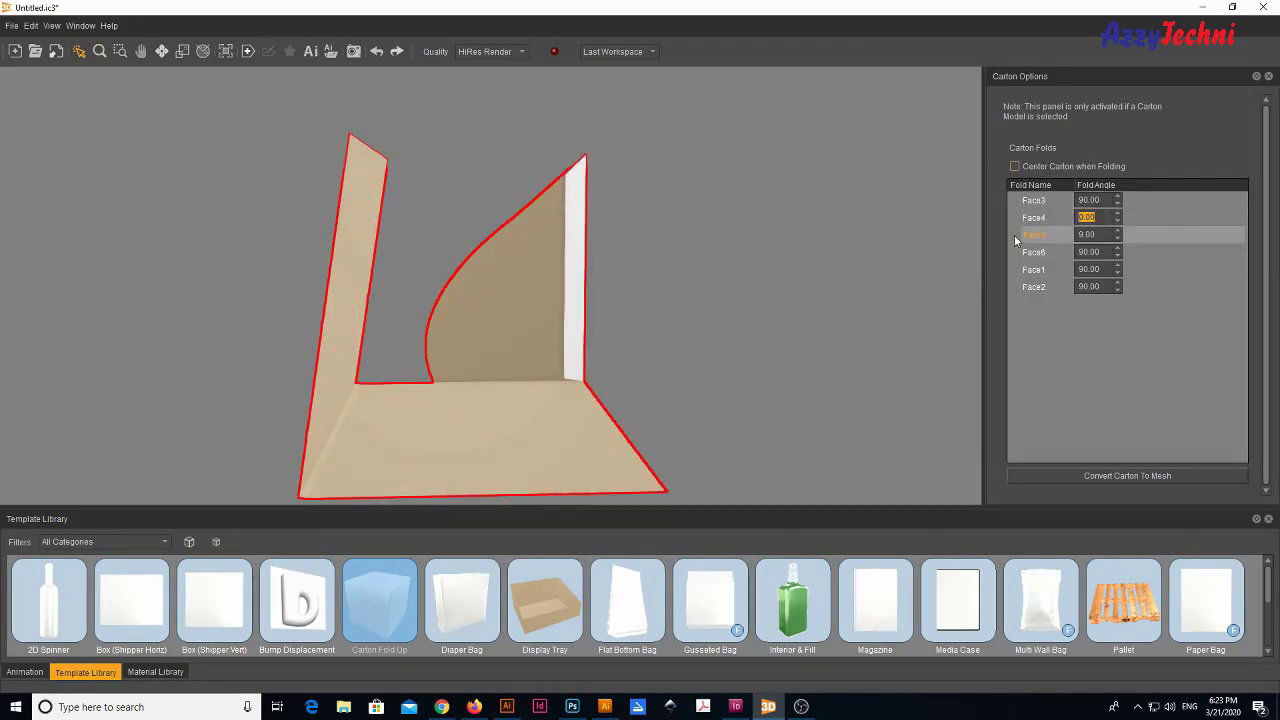
type("90")
key("Return")
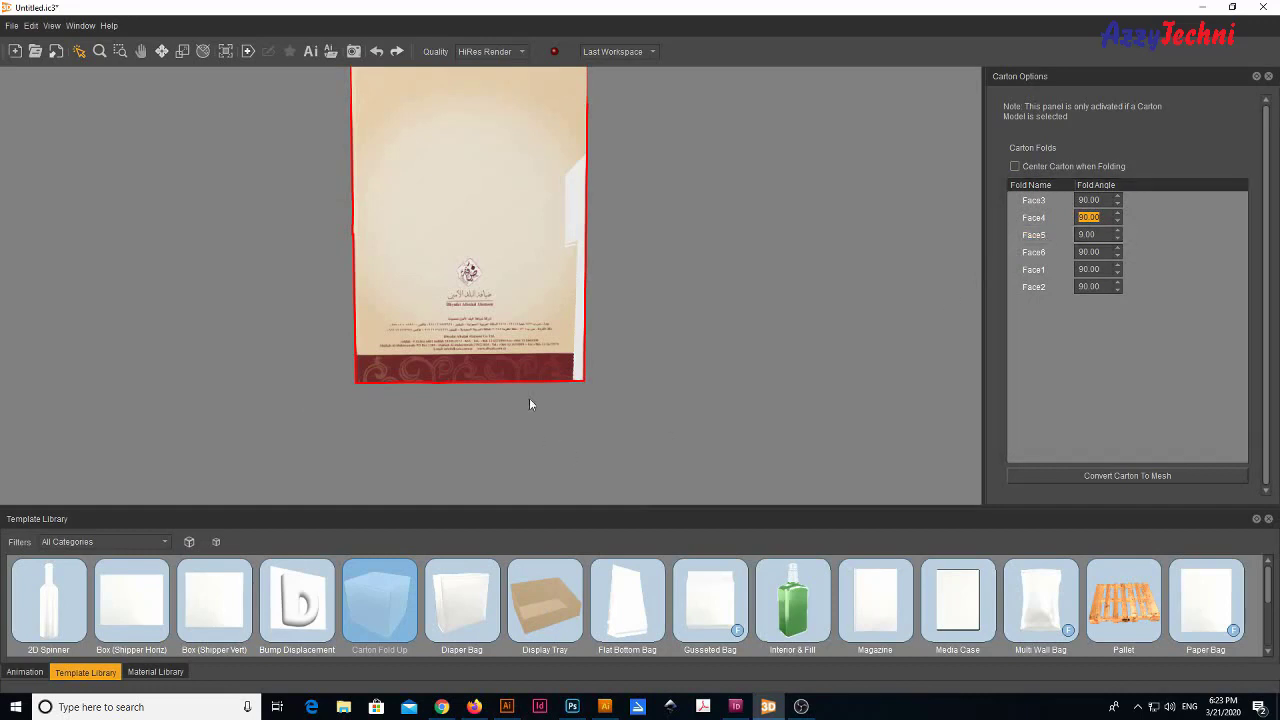
Step: Examine the folder's inner pocket, spine and outer covers from several angles
middle_click_drag(529, 404, 635, 347)
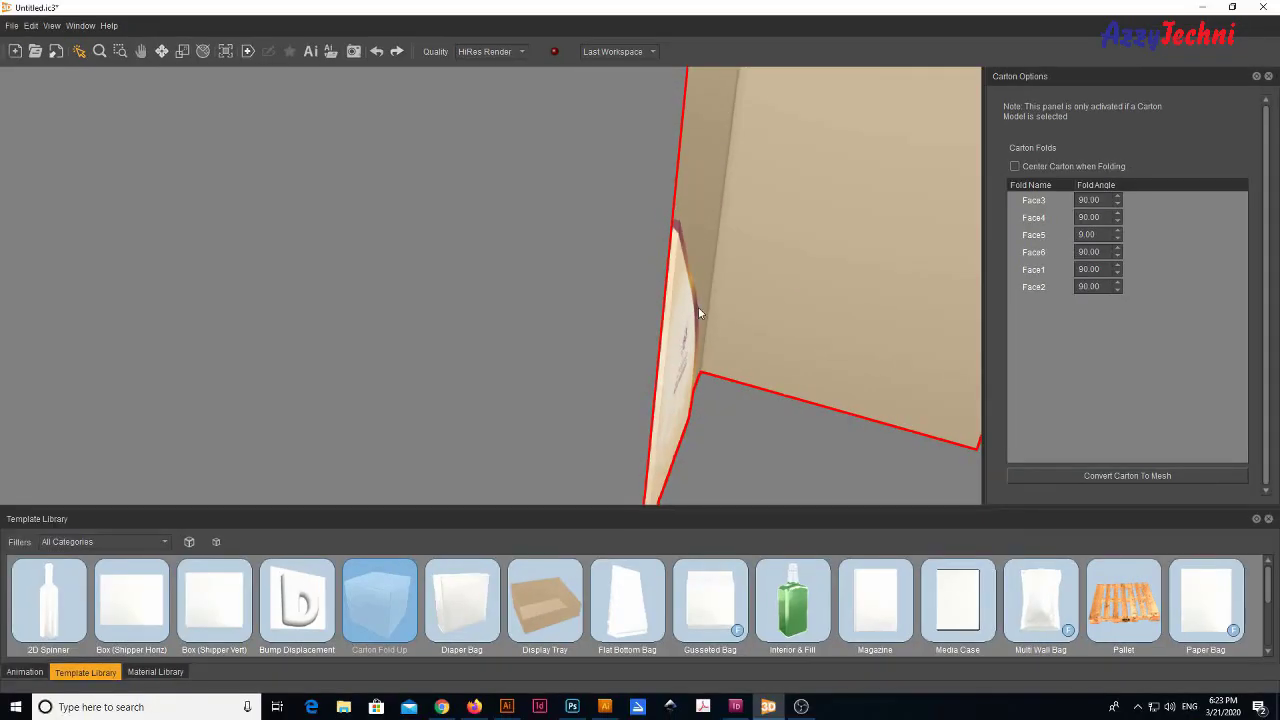
middle_click_drag(698, 301, 818, 290)
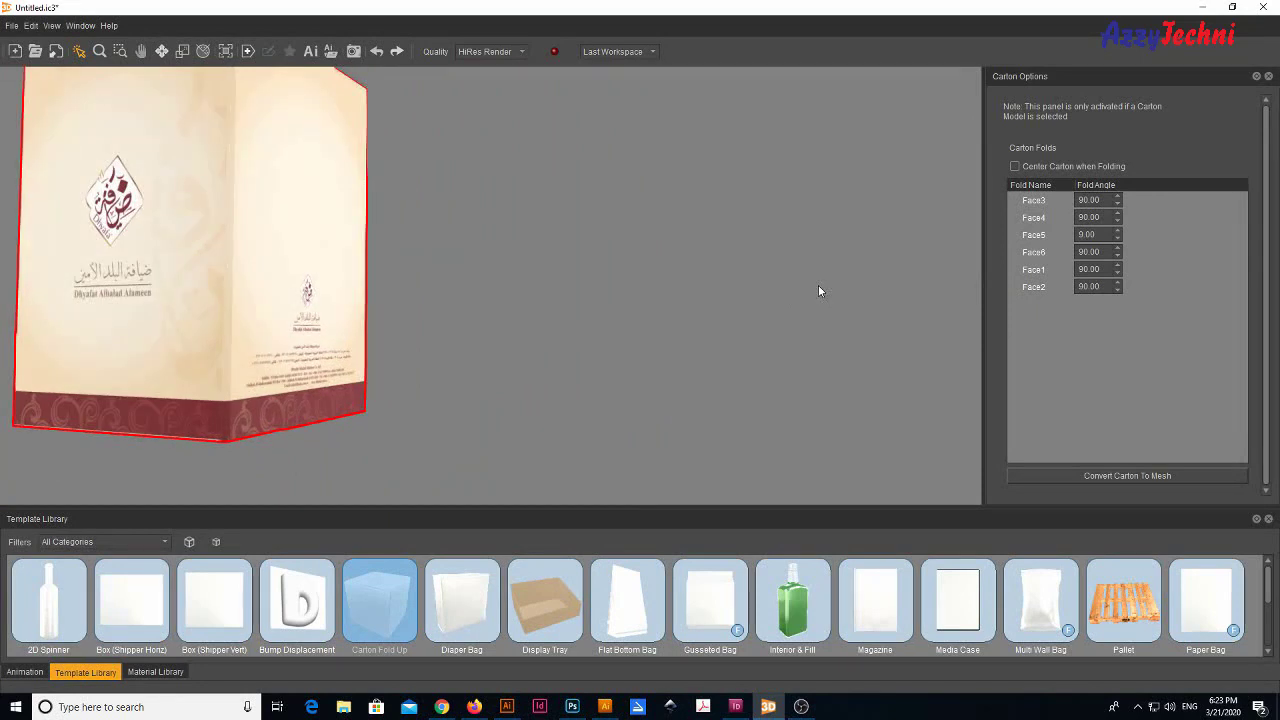
middle_click_drag(272, 237, 270, 243)
middle_click_drag(334, 160, 304, 162)
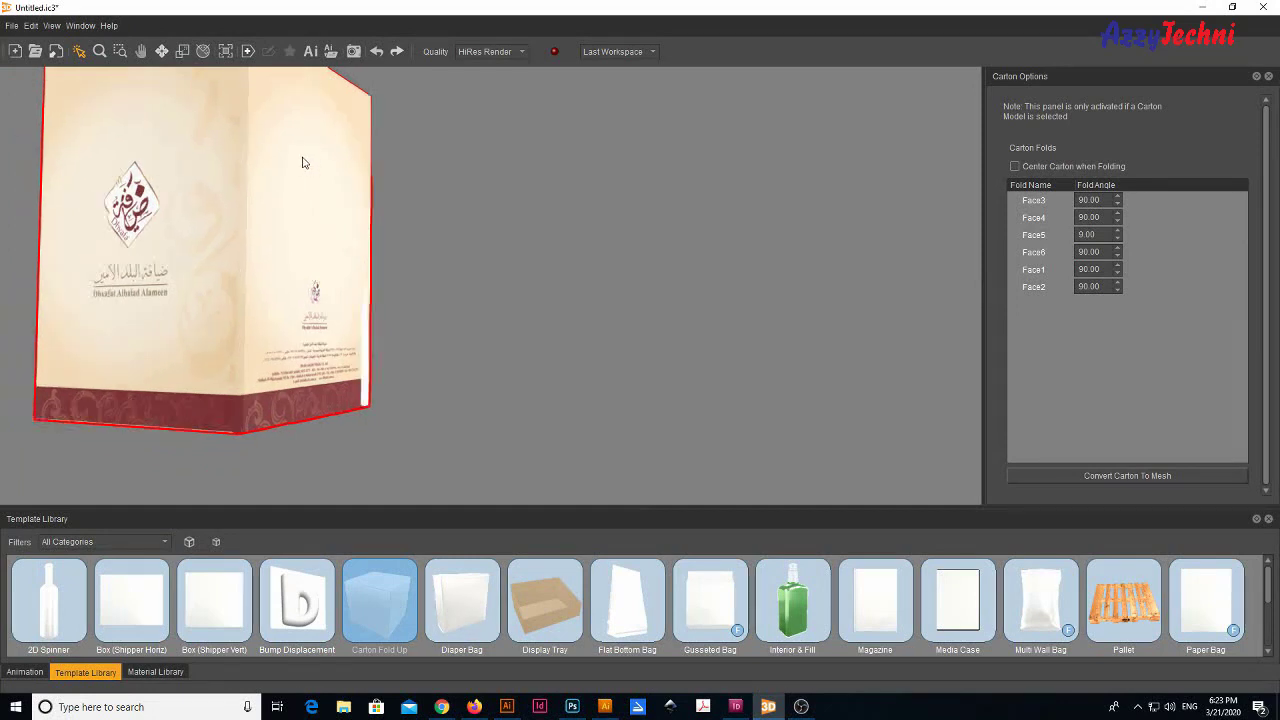
scroll(304, 162, "down", 3)
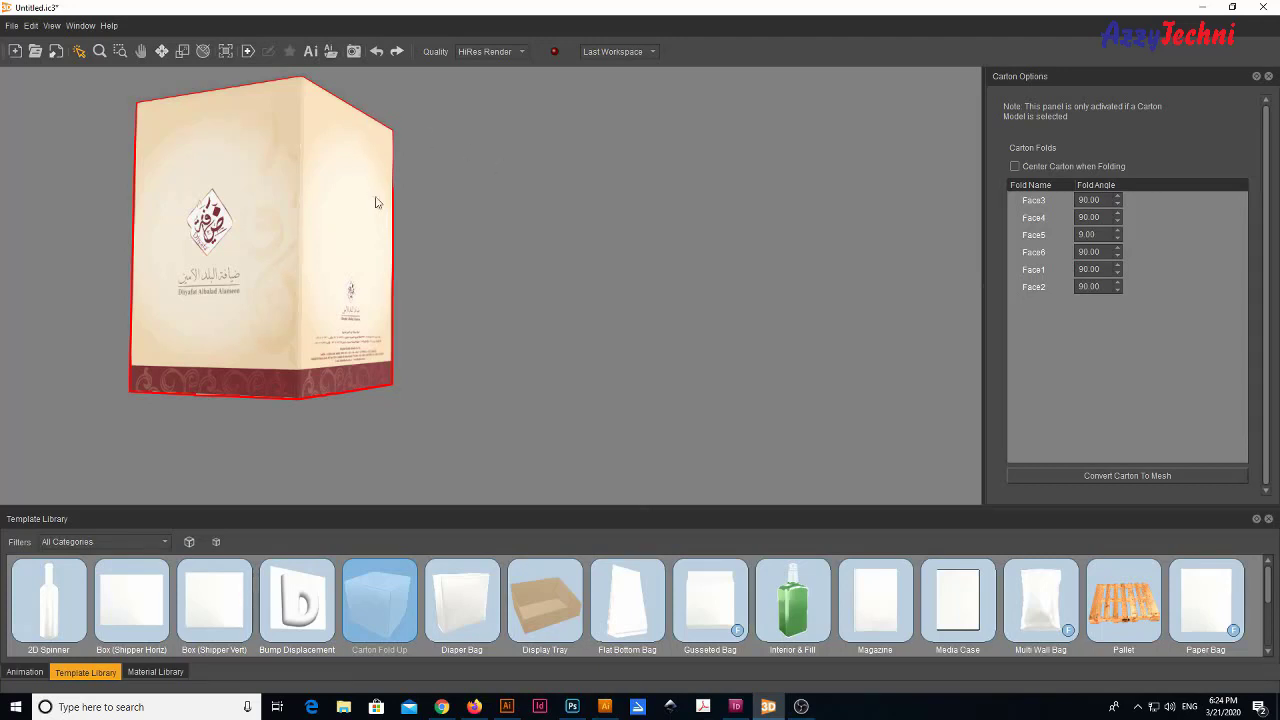
Step: Set up a PDF export of the folder model with the Append 3D PDF option enabled
left_click_drag(206, 374, 383, 385)
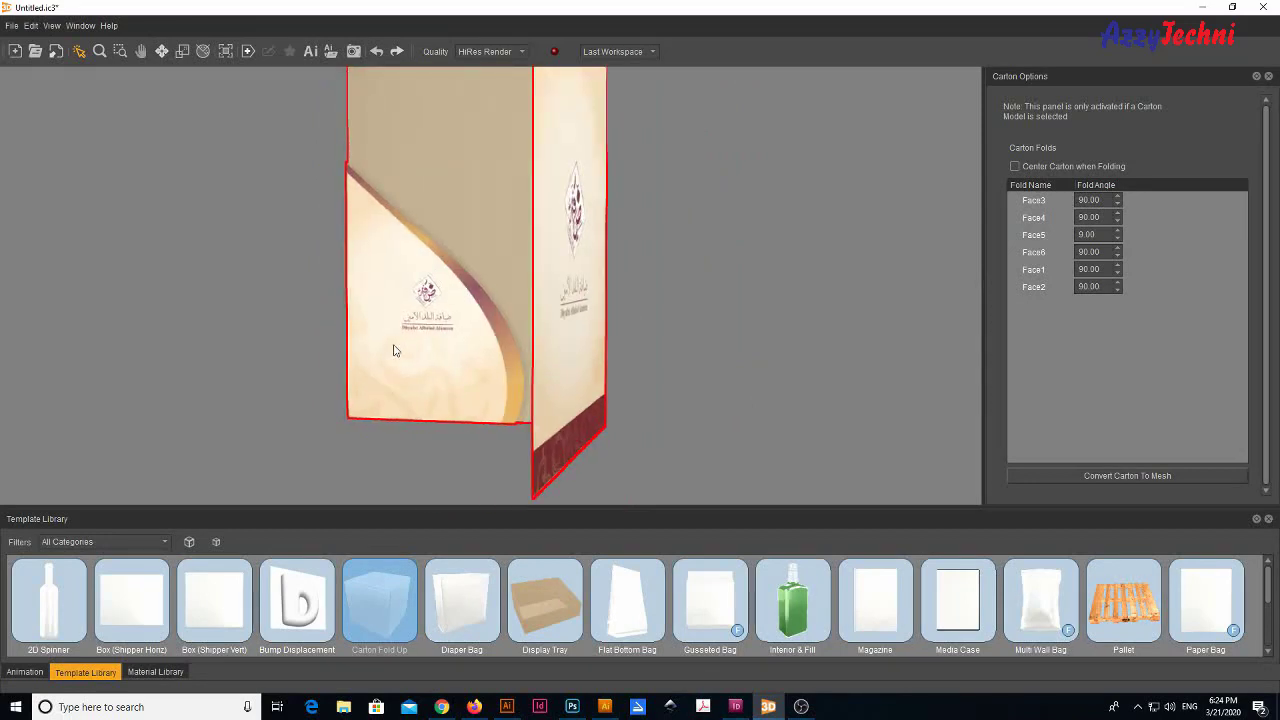
scroll(394, 350, "down", 6)
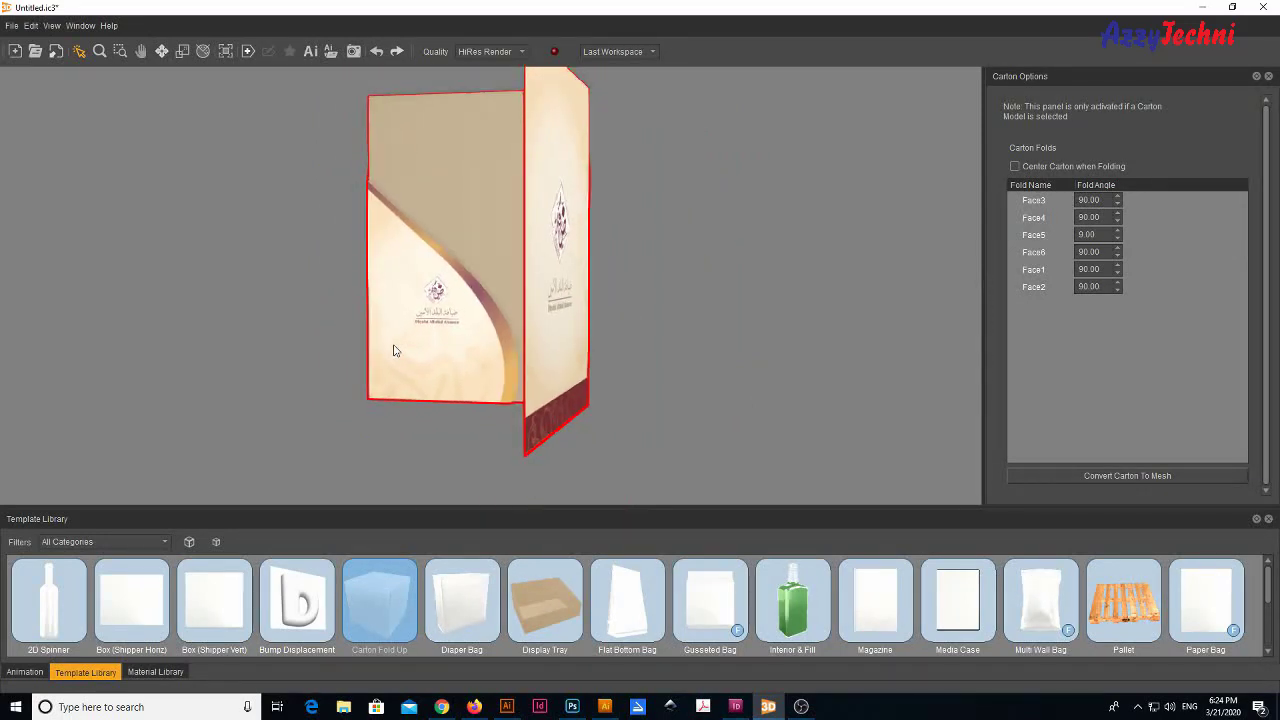
scroll(394, 350, "down", 2)
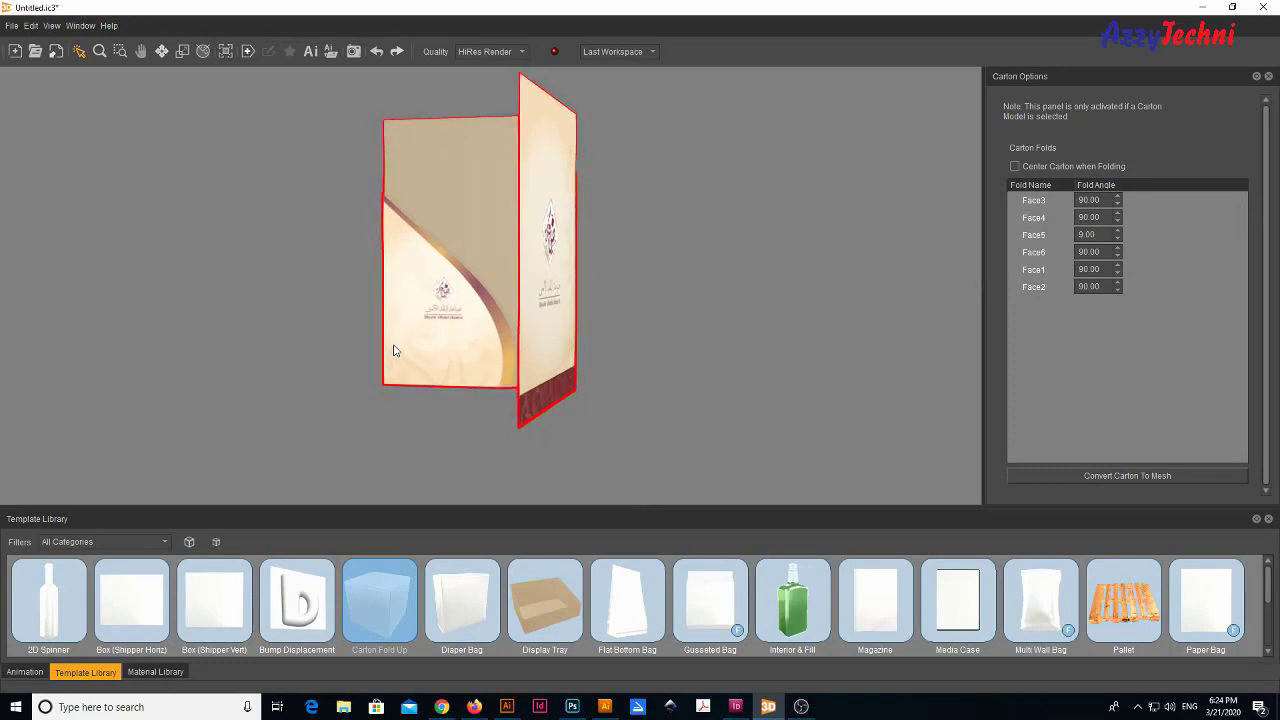
scroll(394, 350, "down", 1)
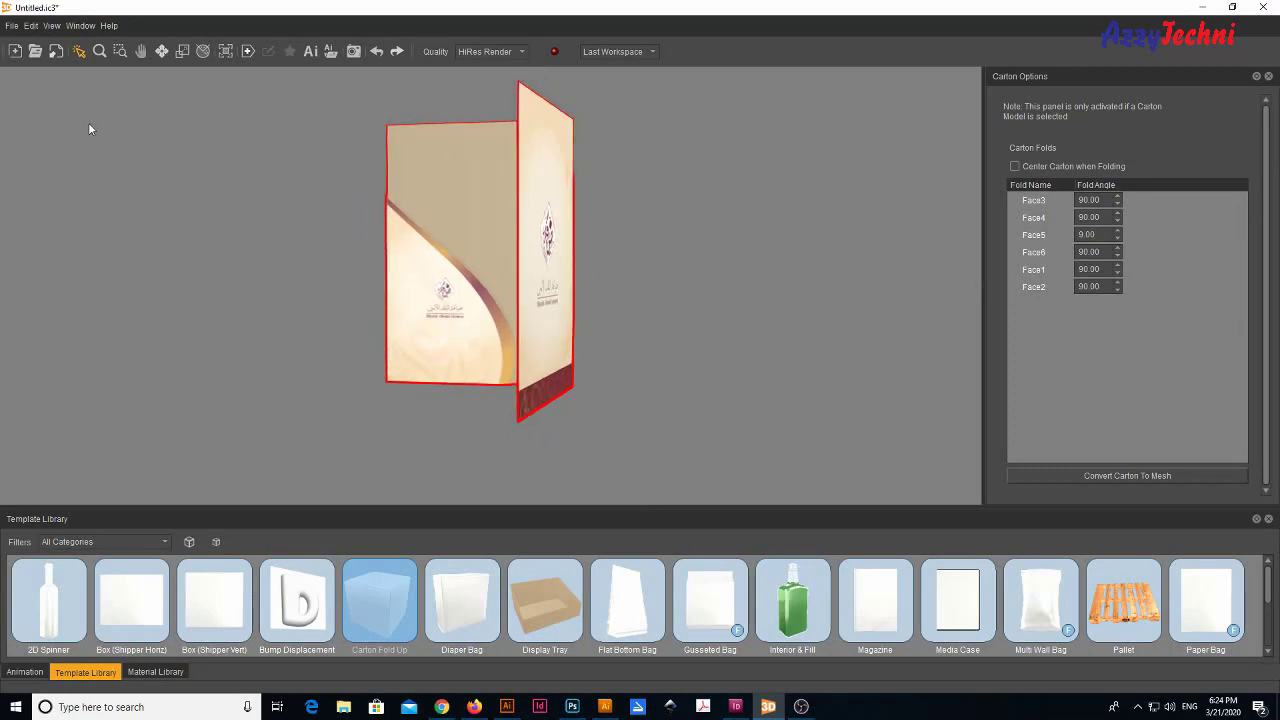
left_click(12, 25)
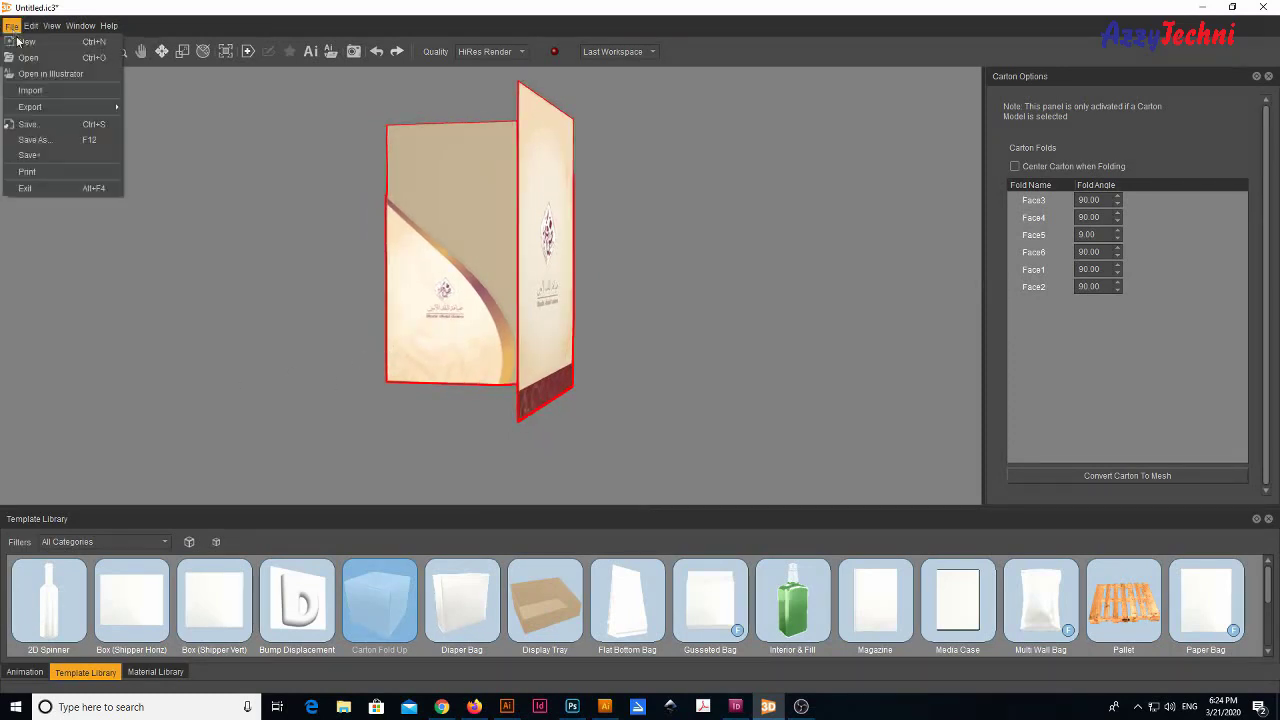
mouse_move(73, 111)
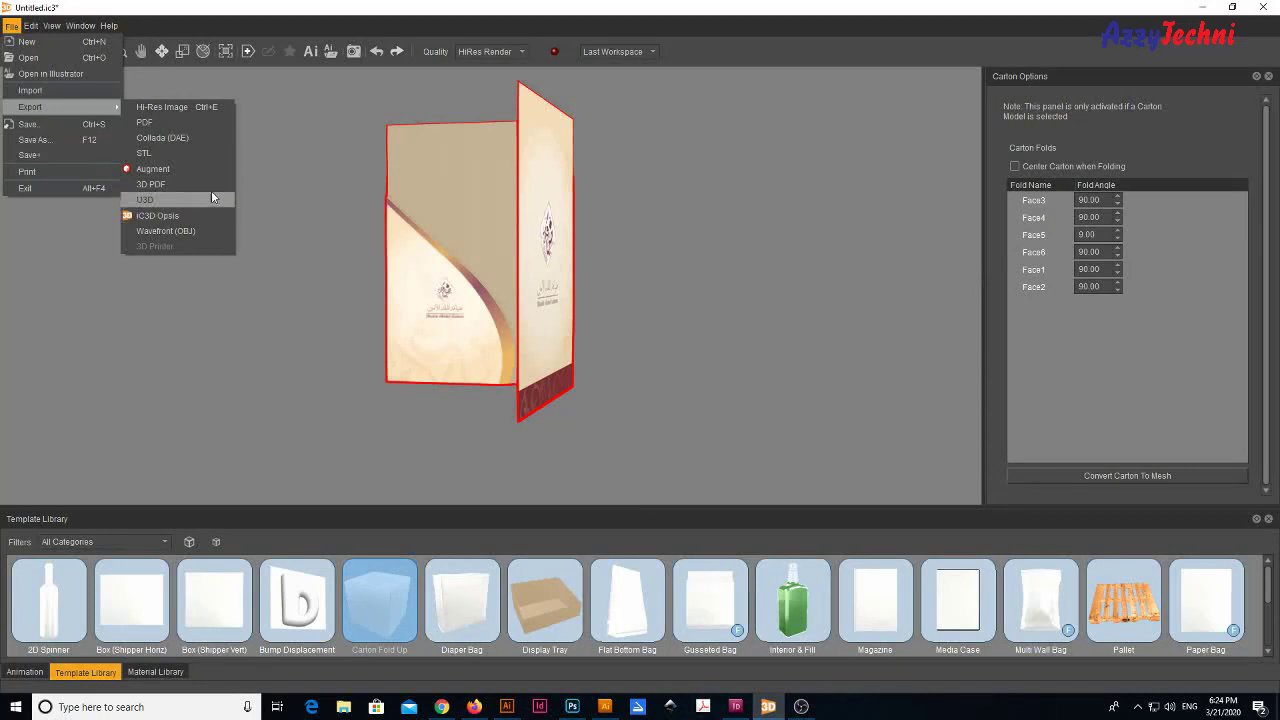
left_click(214, 122)
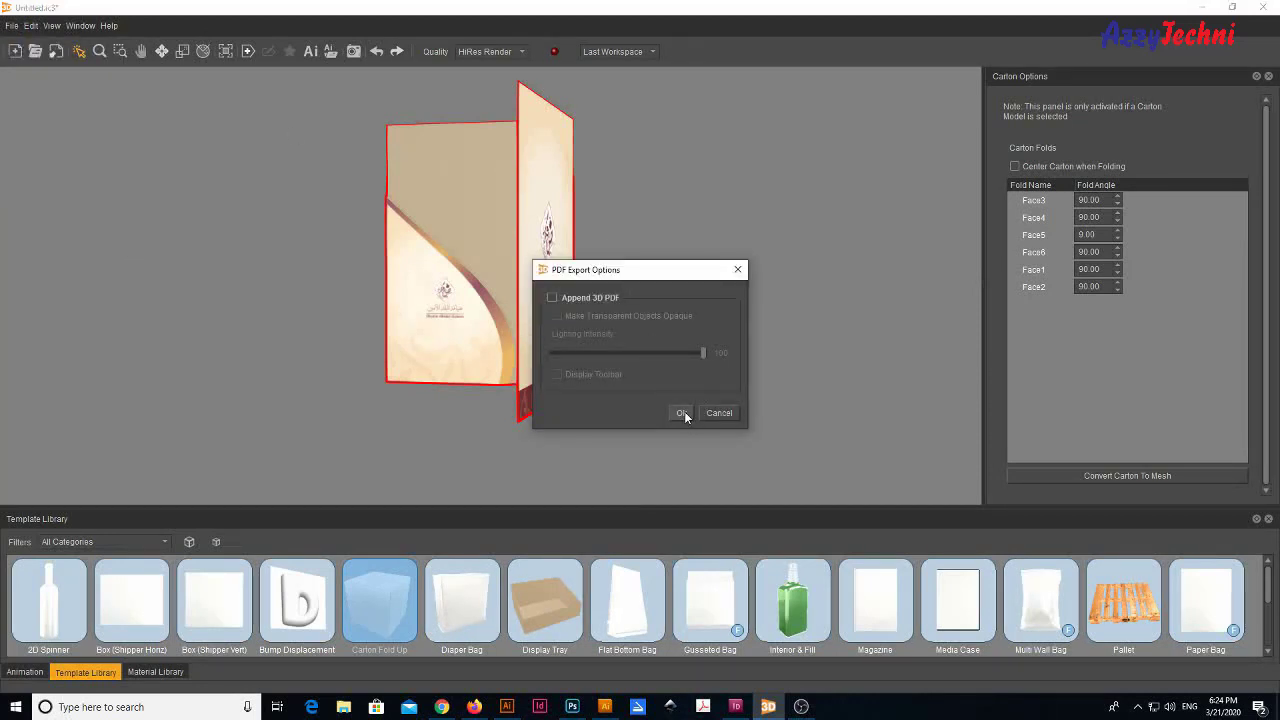
left_click(579, 299)
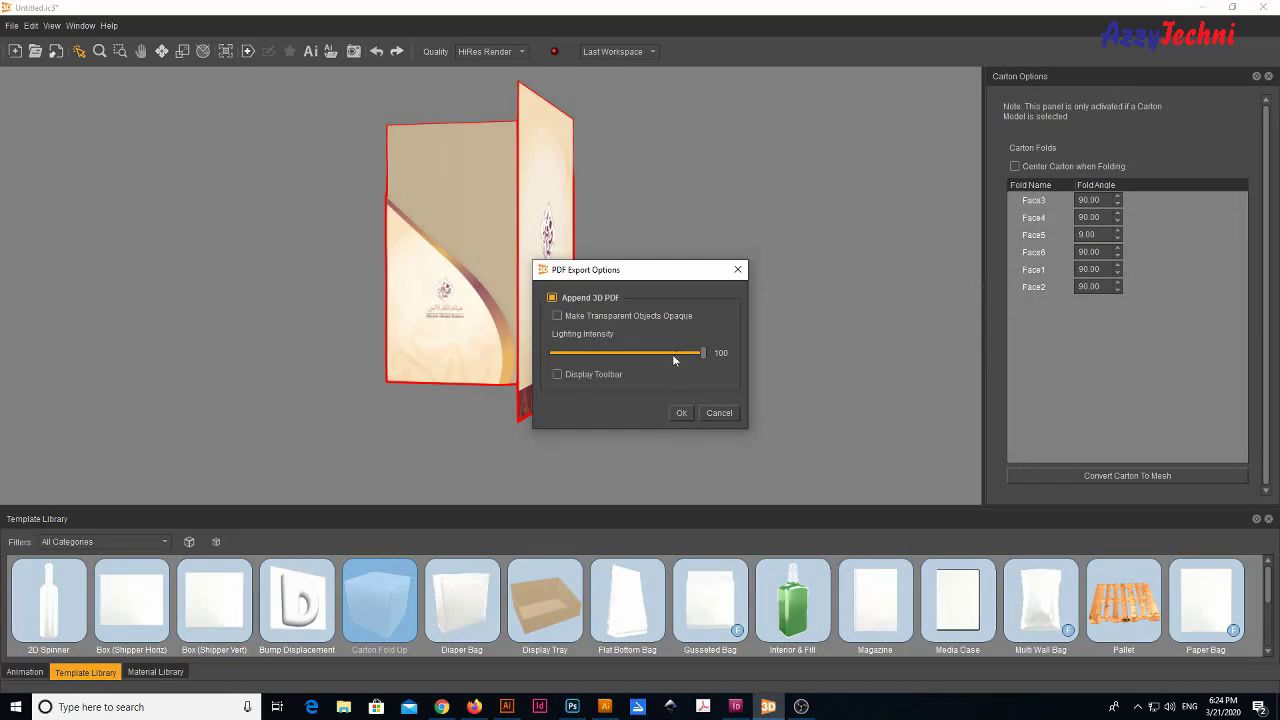
left_click(682, 413)
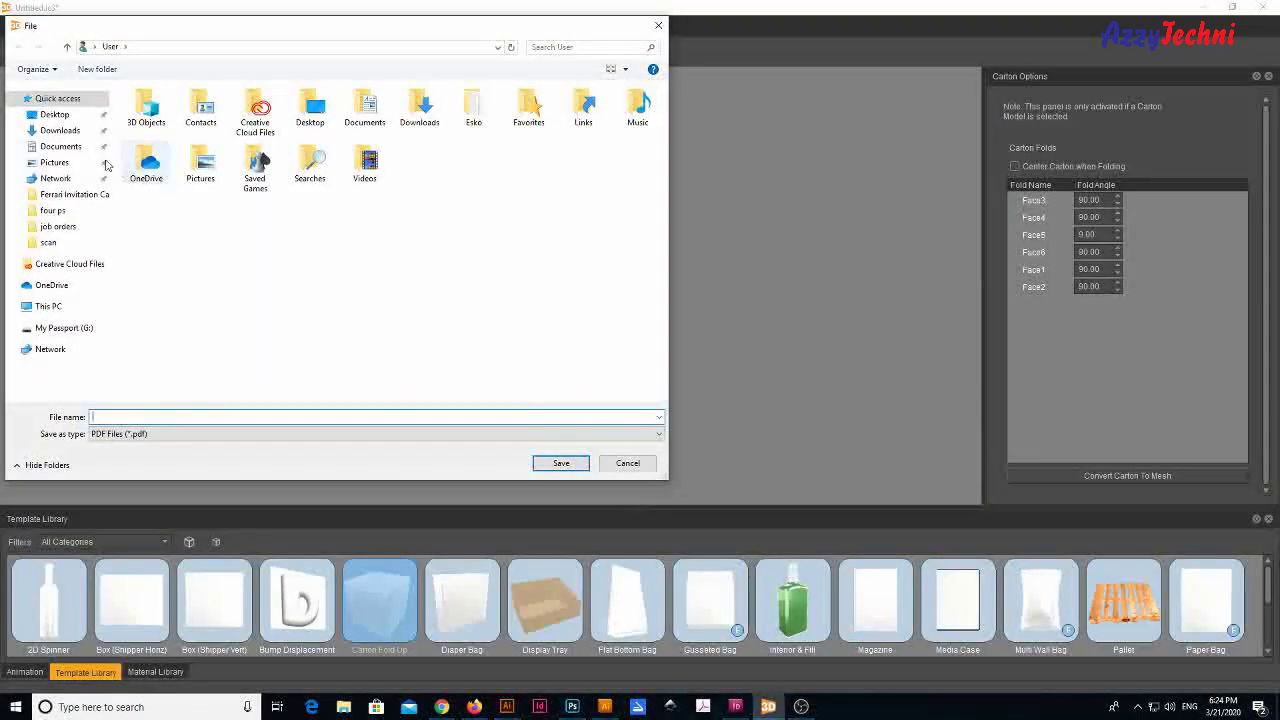
Step: Save the exported PDF to the Desktop as 2 and open it in Acrobat for viewing
left_click(55, 114)
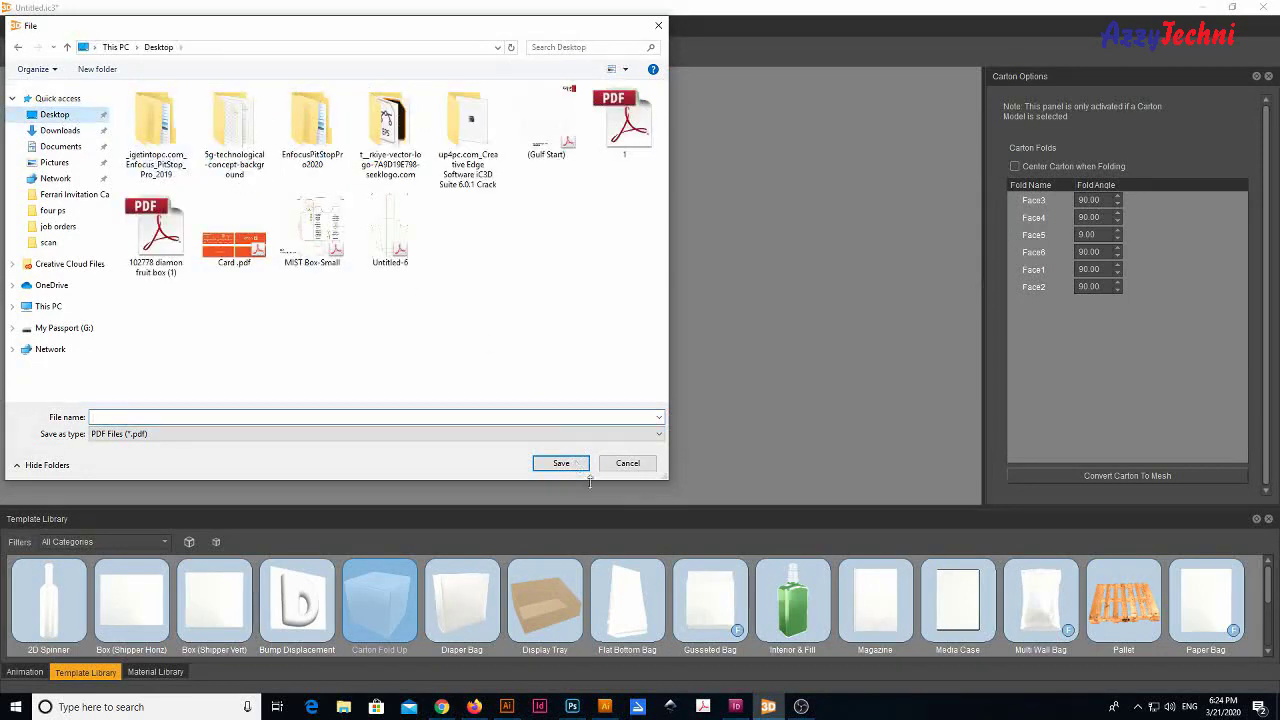
left_click(343, 415)
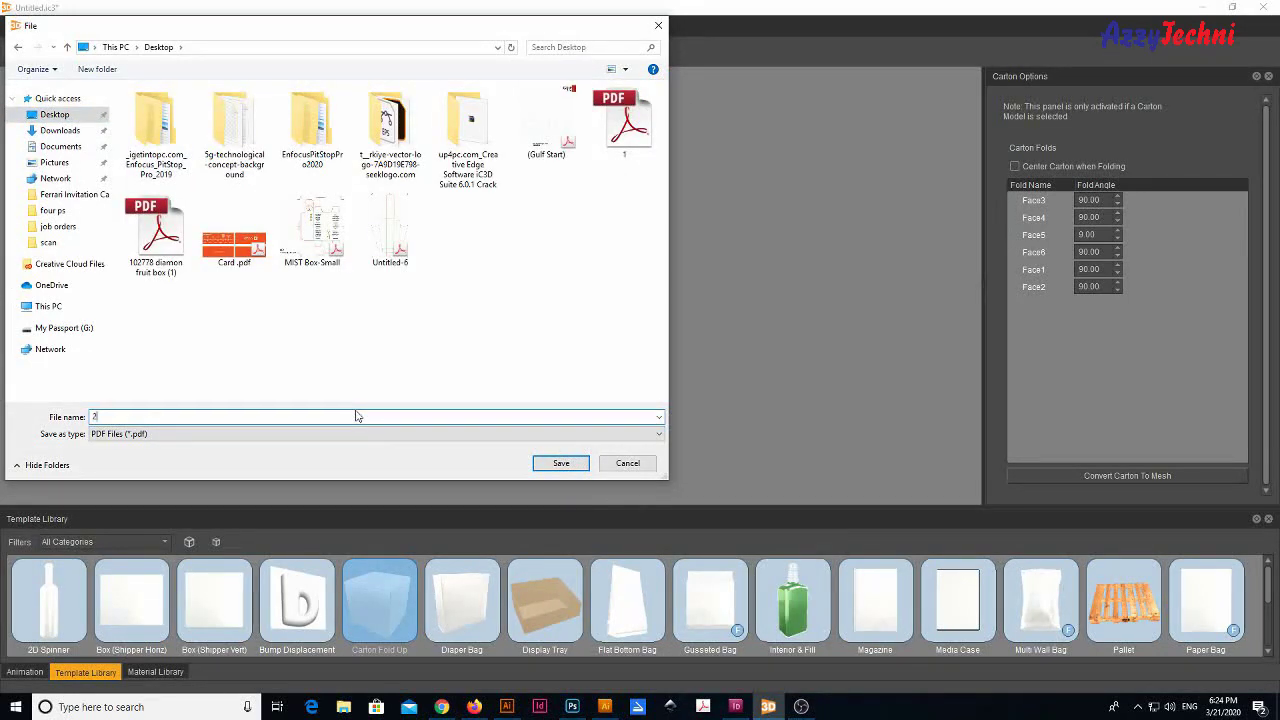
type("1")
key("Return")
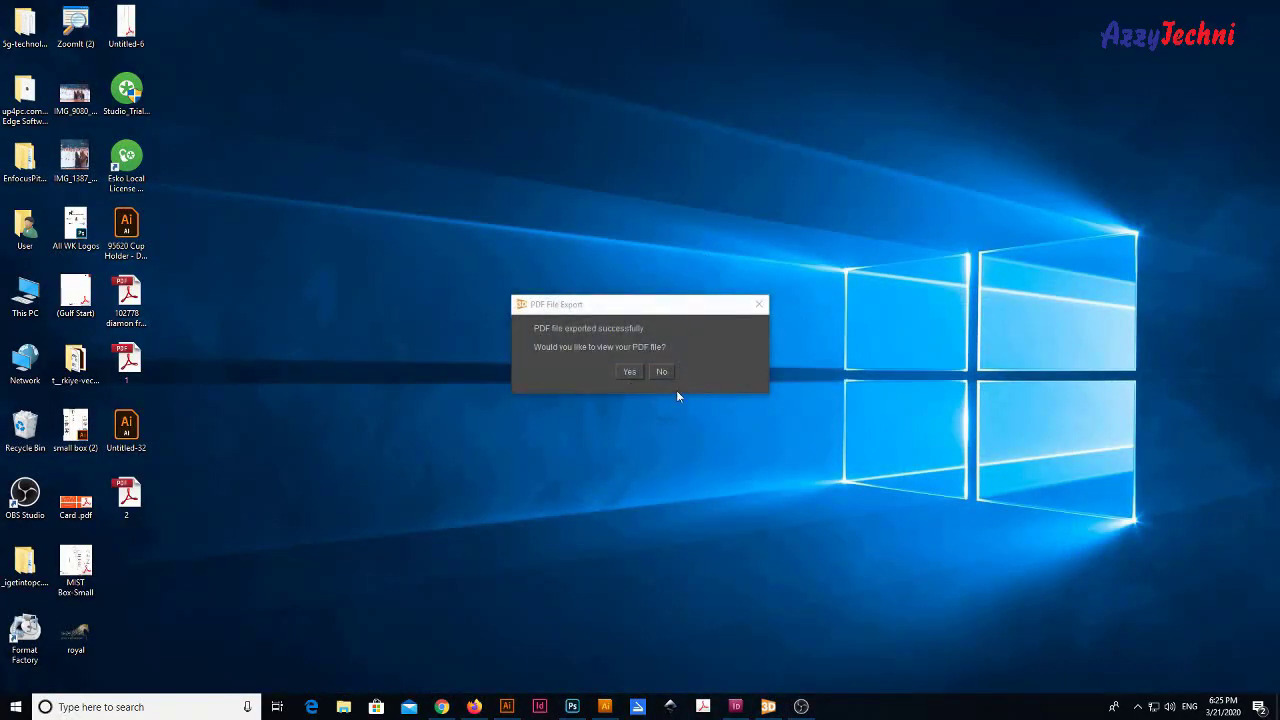
left_click(628, 372)
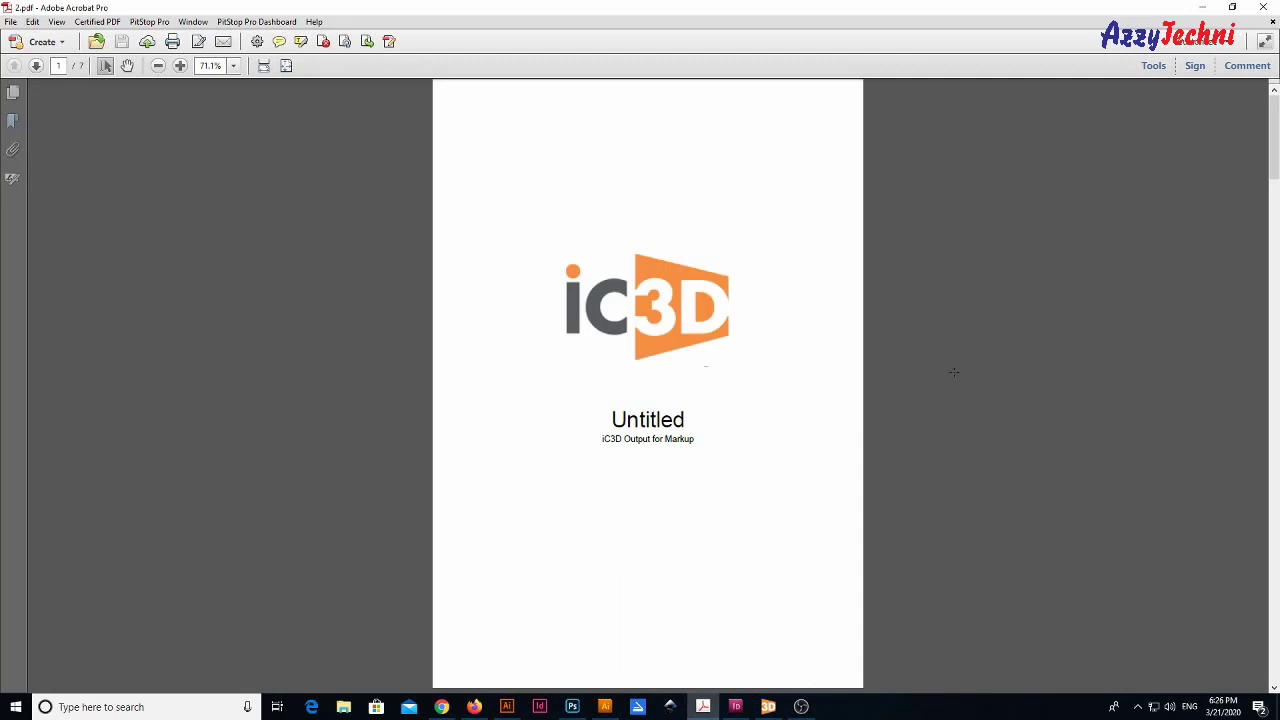
Step: Examine the 3D view pages and the base artwork pages of the exported PDF through to the last page
scroll(954, 372, "down", 5)
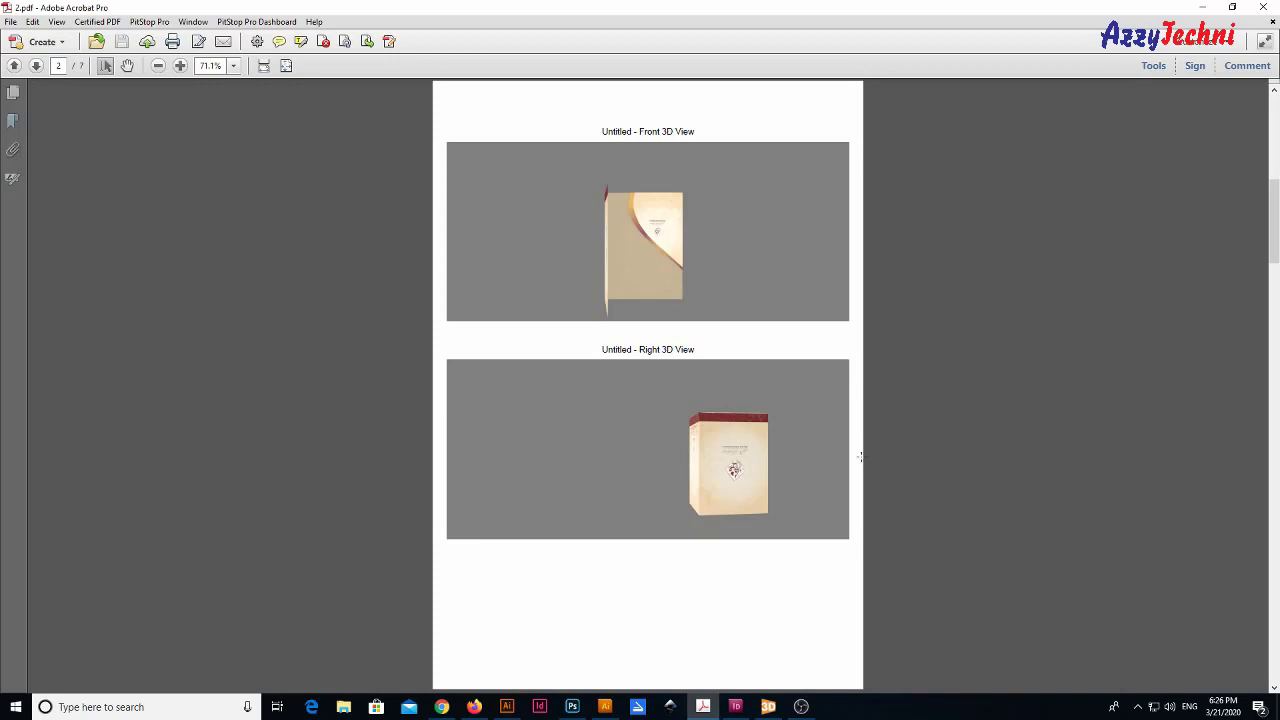
scroll(860, 457, "down", 5)
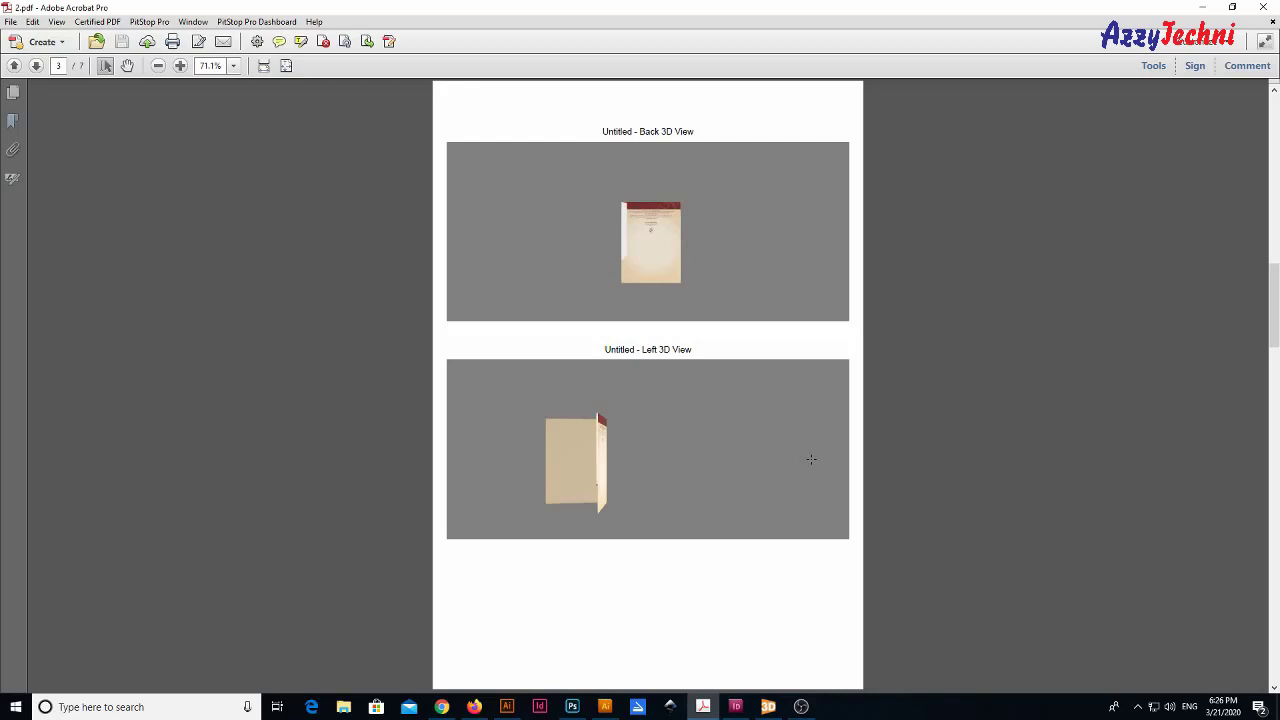
scroll(811, 459, "down", 5)
scroll(811, 459, "down", 5)
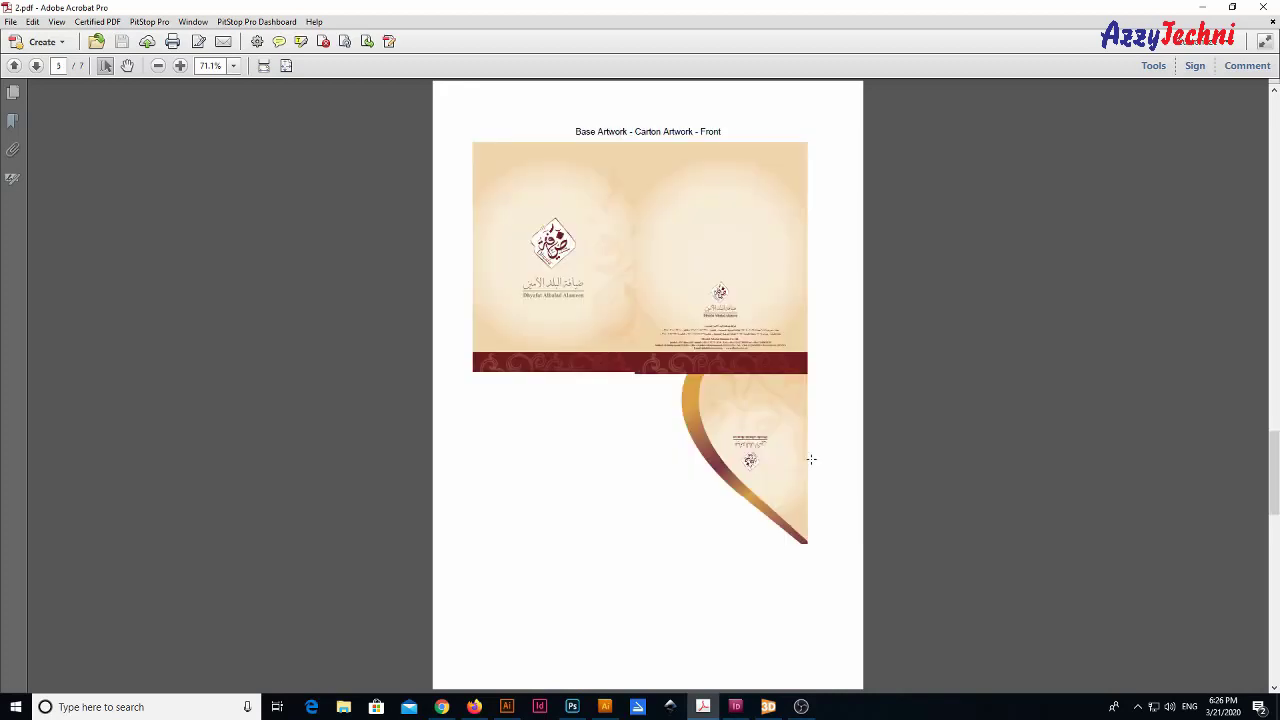
scroll(811, 459, "down", 5)
scroll(811, 459, "down", 5)
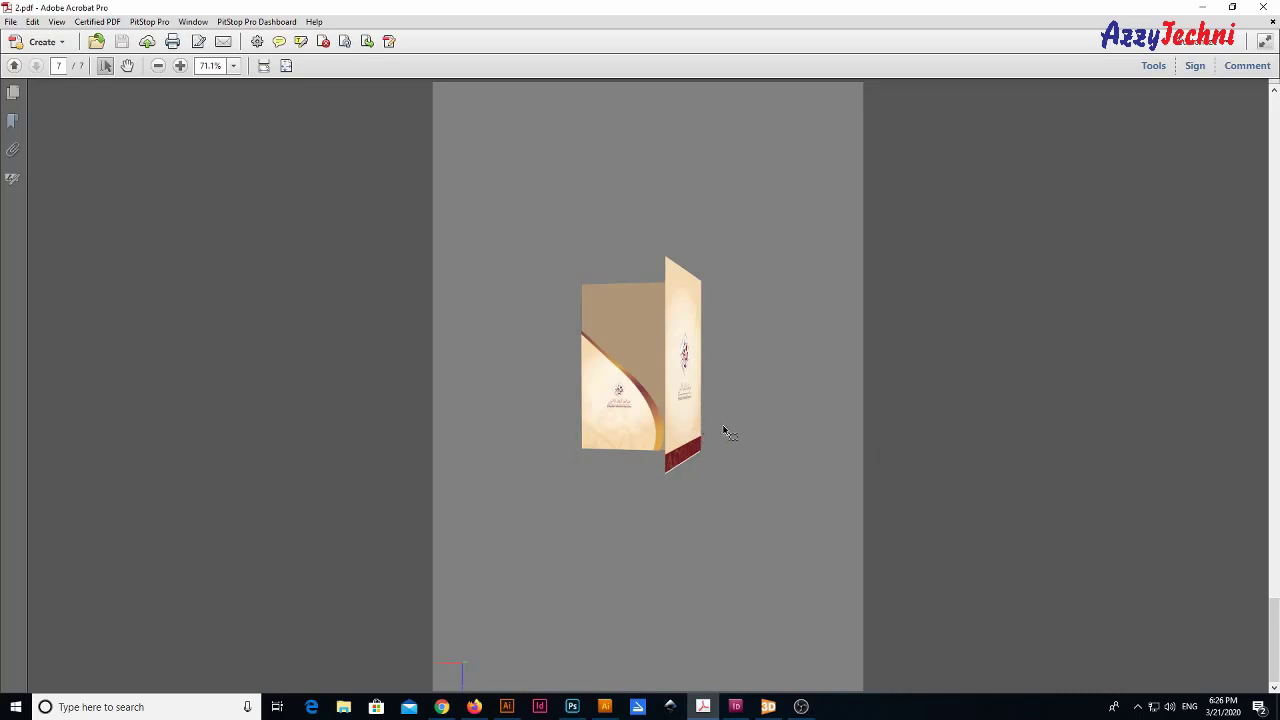
Step: Inspect the interactive 3D folder model on the PDF's last page from different angles, and return to the preceding artwork pages
left_click_drag(657, 411, 705, 410)
left_click(675, 444)
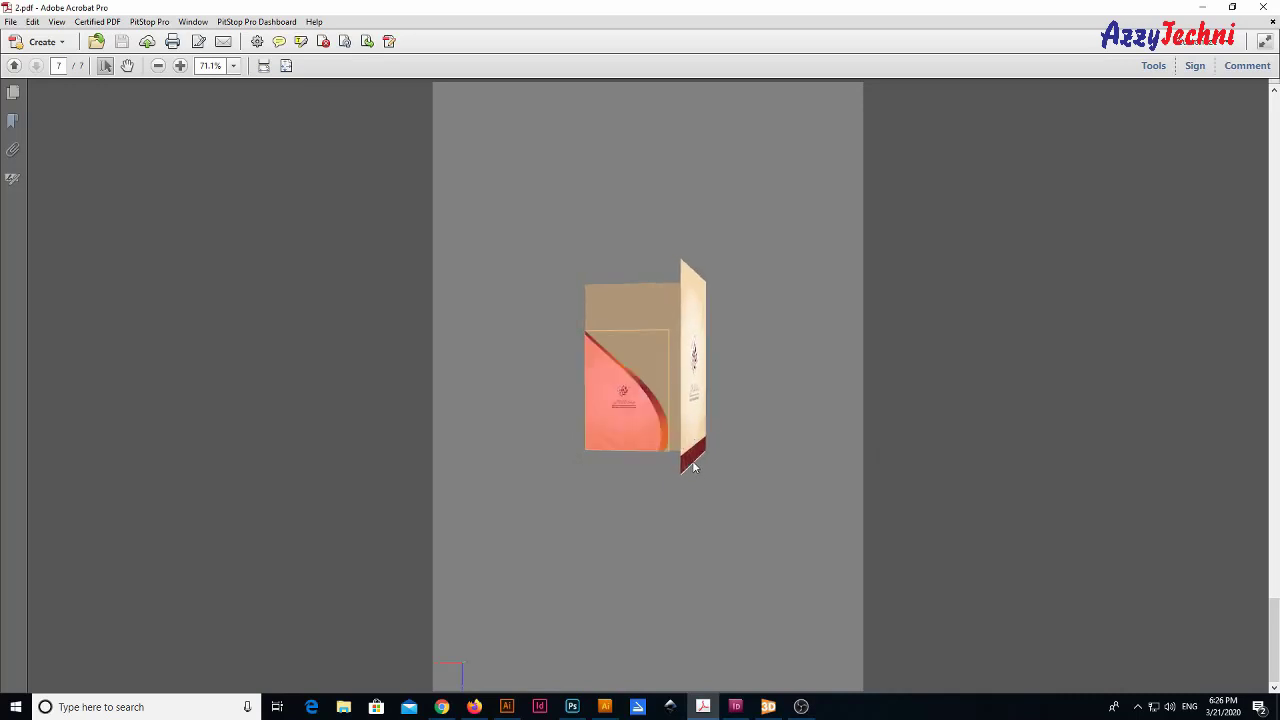
left_click_drag(697, 457, 650, 320)
scroll(661, 337, "up", 1)
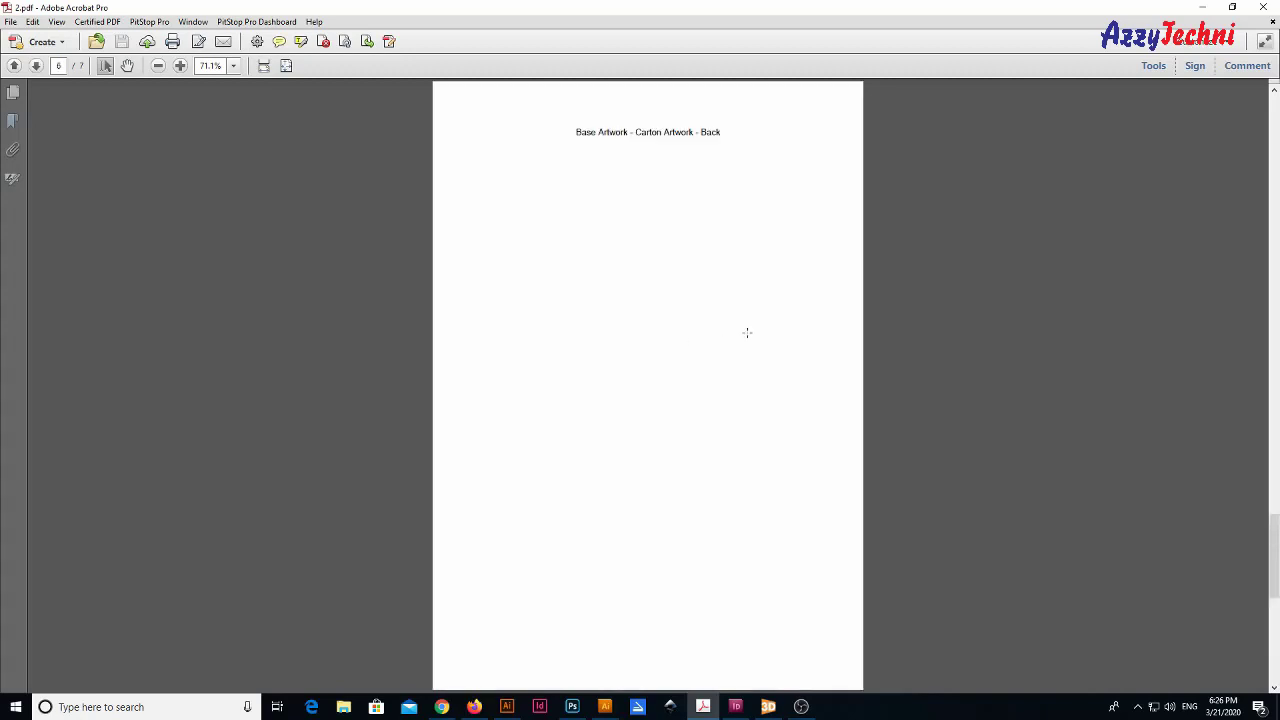
scroll(754, 337, "up", 1)
scroll(757, 338, "up", 1)
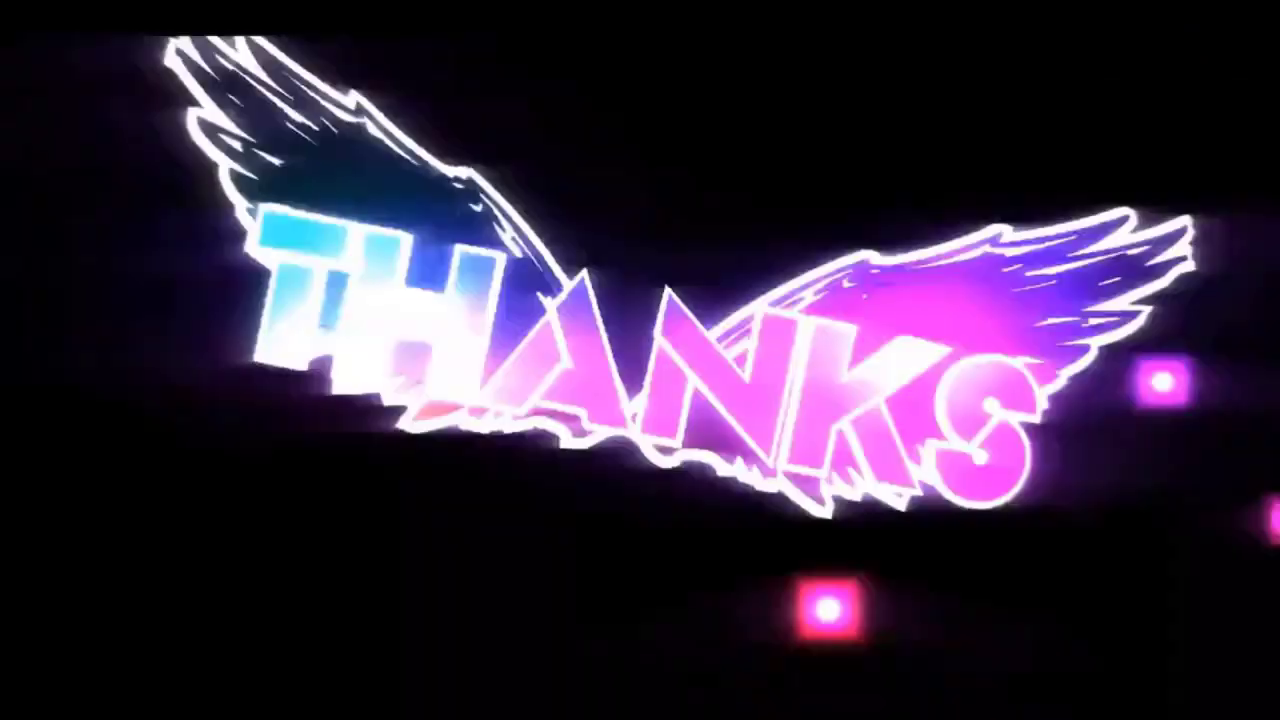